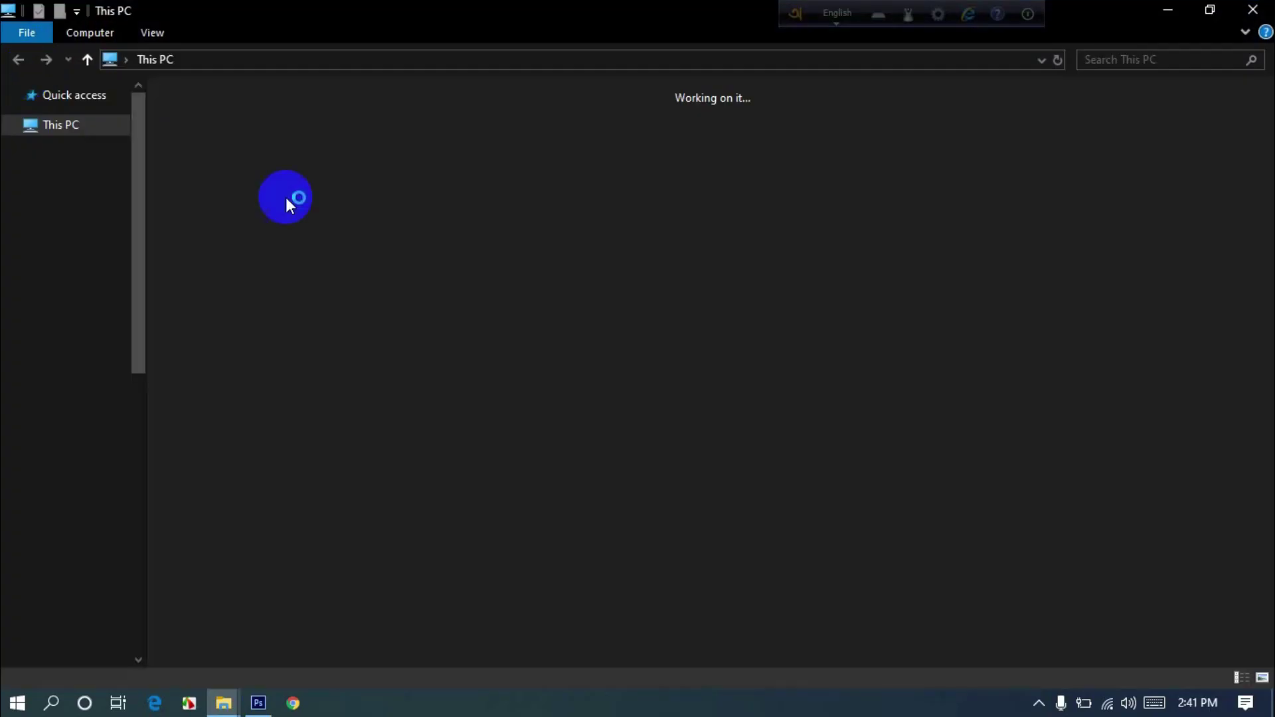
Open the Demo folder on USB Drive (D:) in File Explorer.
click(496, 263)
double_click(496, 263)
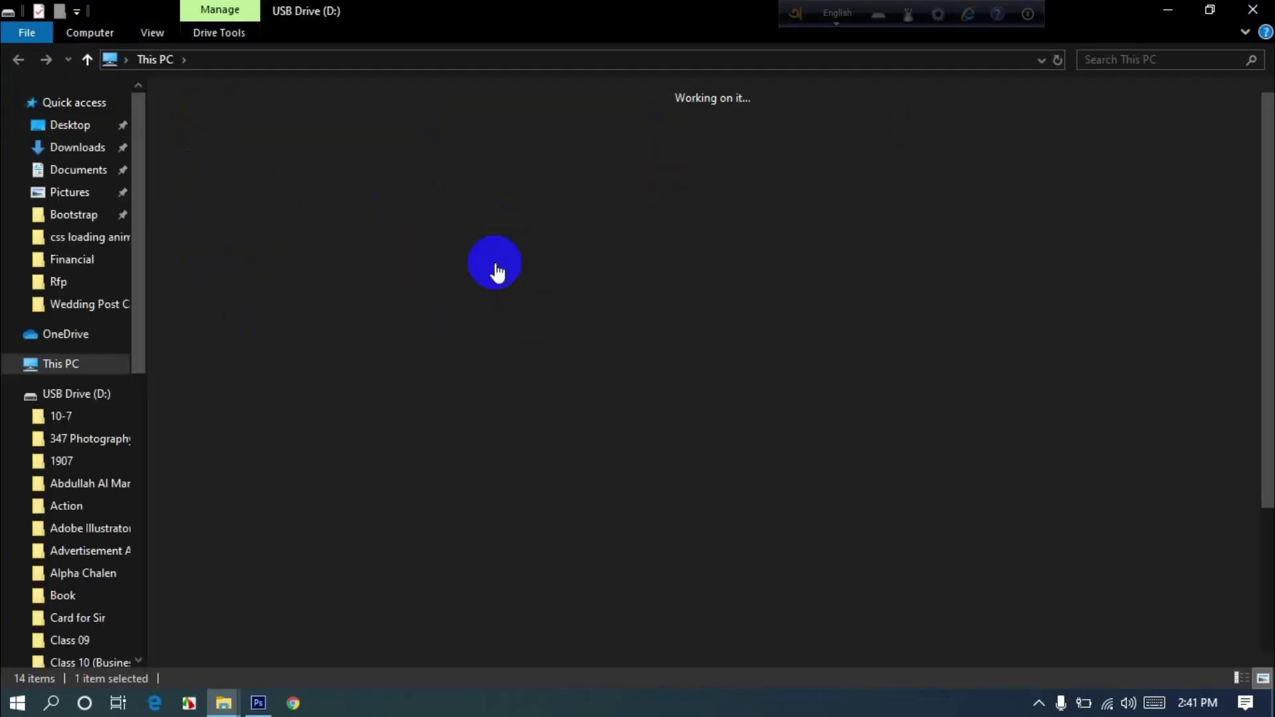
double_click(493, 268)
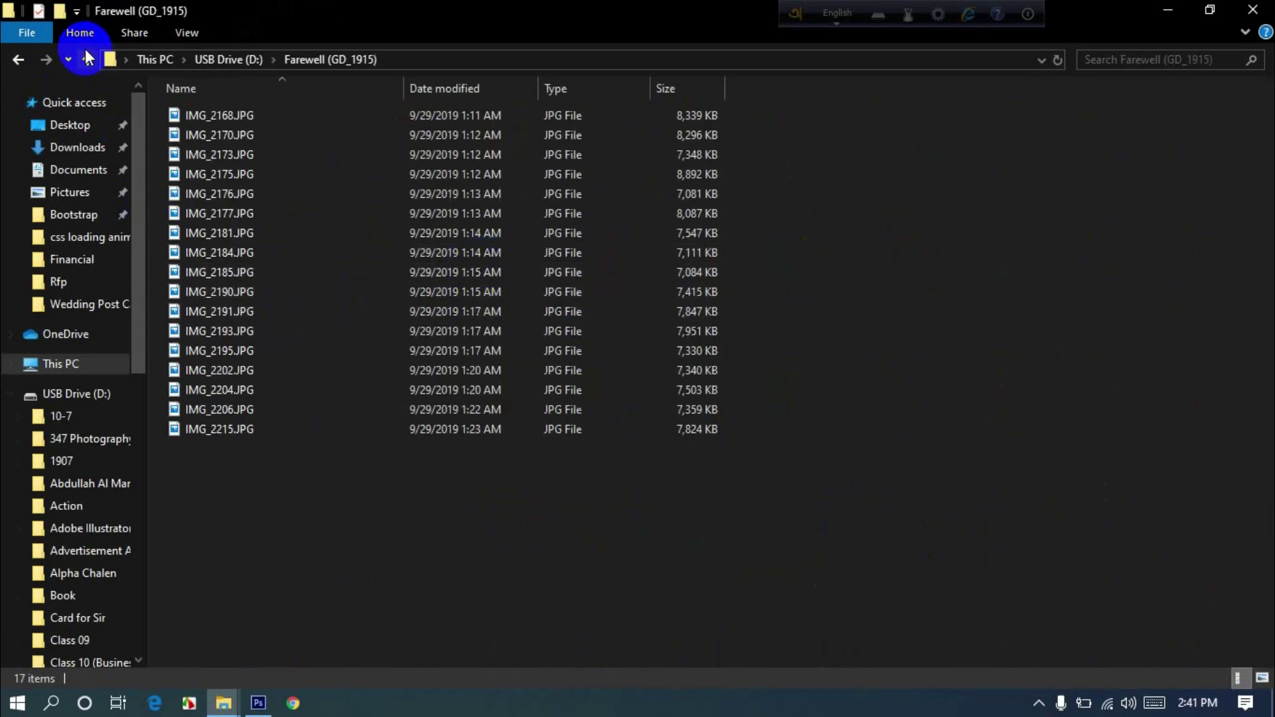
click(87, 59)
double_click(421, 290)
click(422, 292)
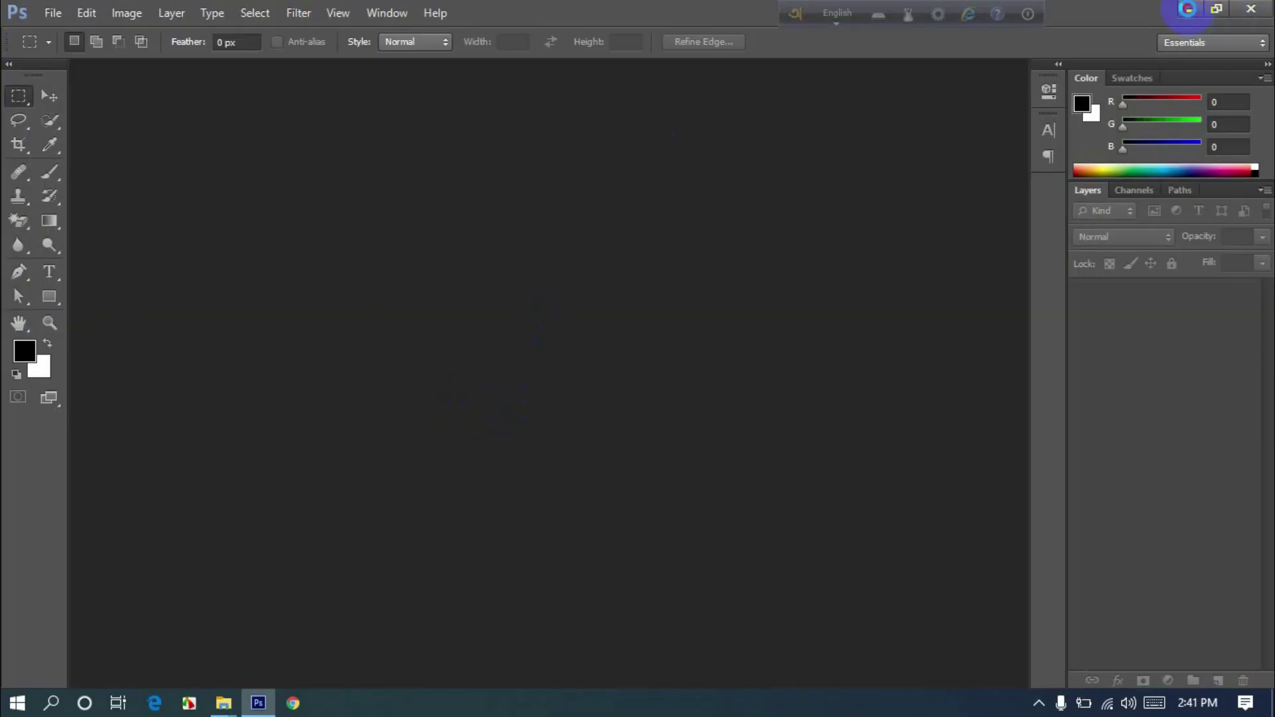
click(223, 703)
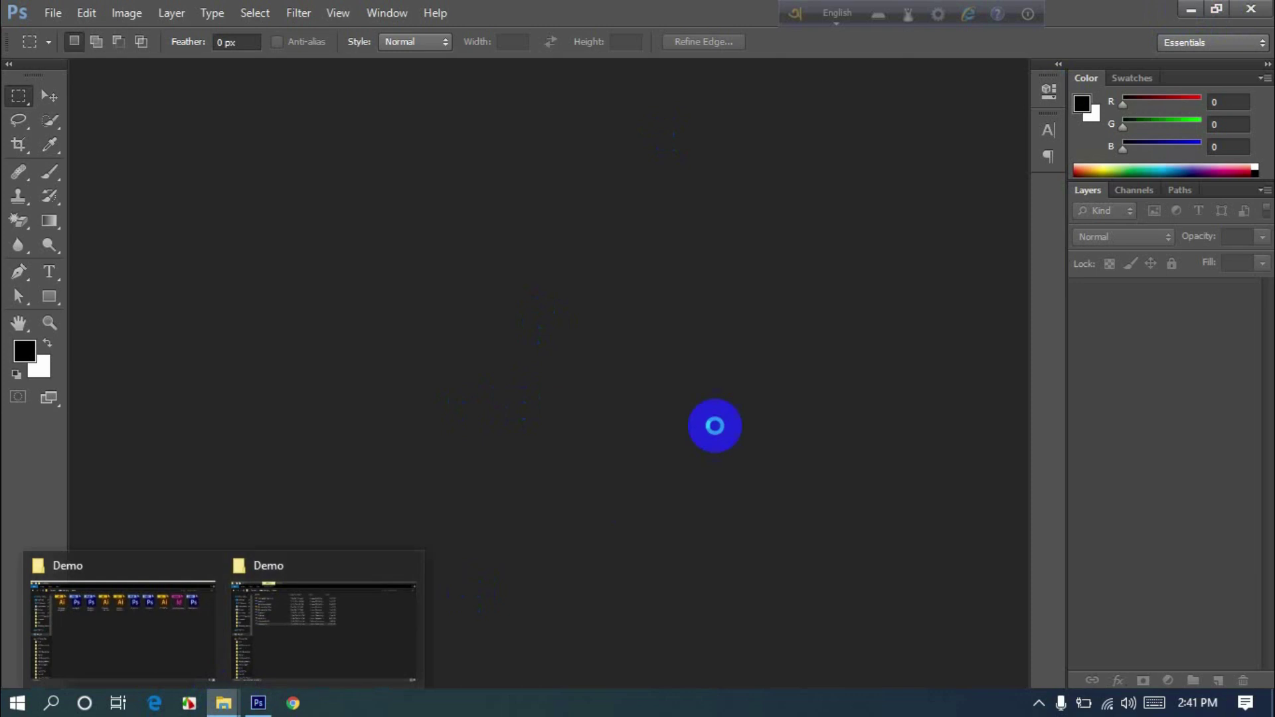
click(284, 597)
Show the Demo folder's files as extra large icons and browse down to Letterhead.indd.
right_click(699, 417)
mouse_move(798, 430)
click(963, 432)
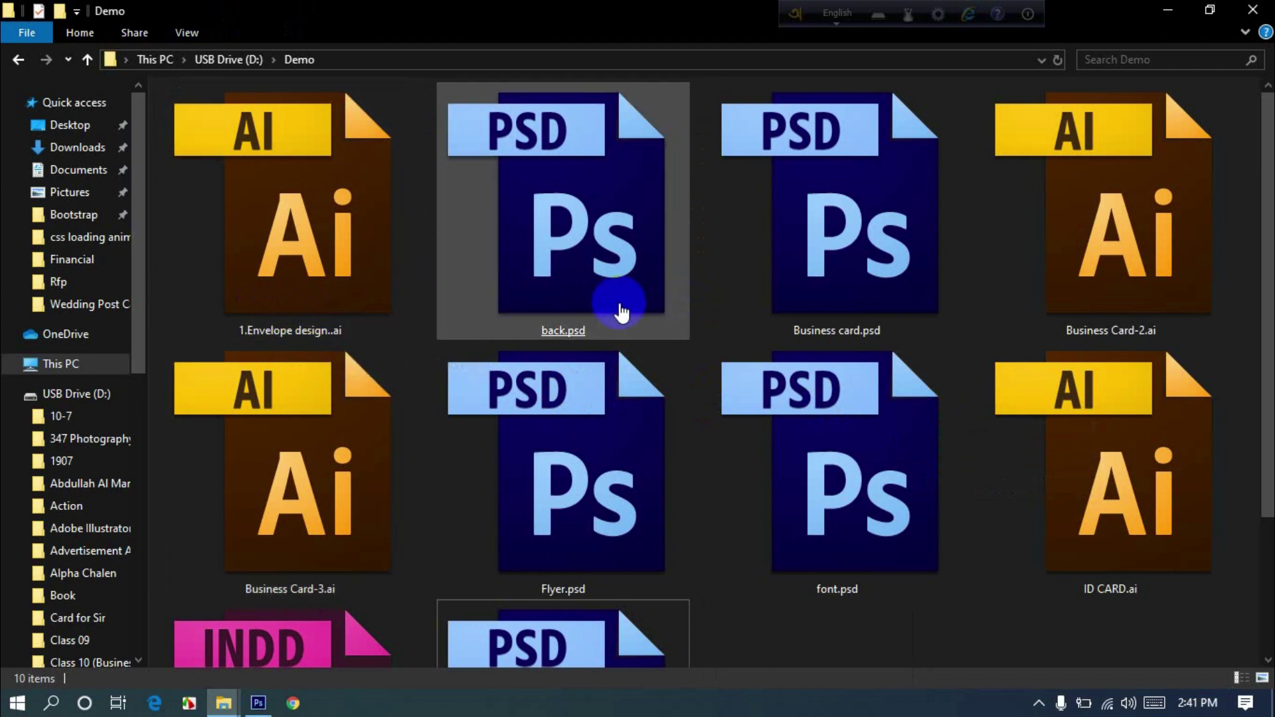
scroll(606, 496, down, 2)
click(292, 582)
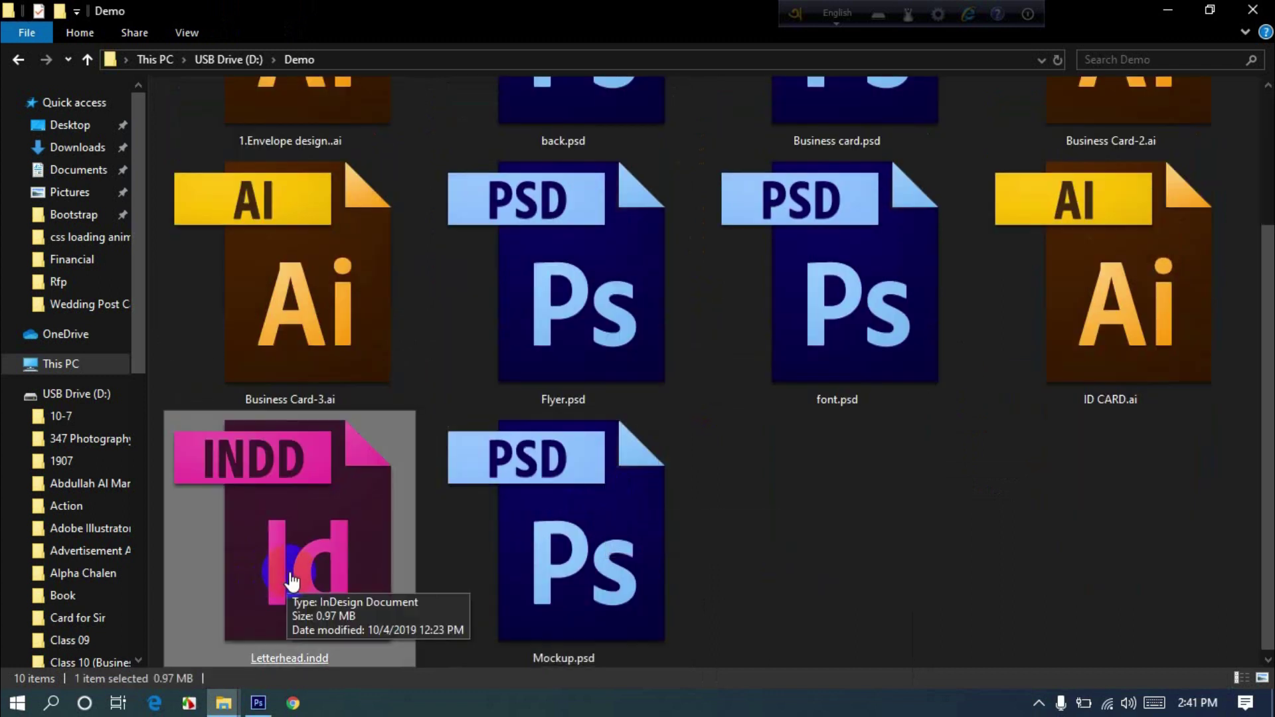
Set the Demo folder's view to large icons.
right_click(831, 511)
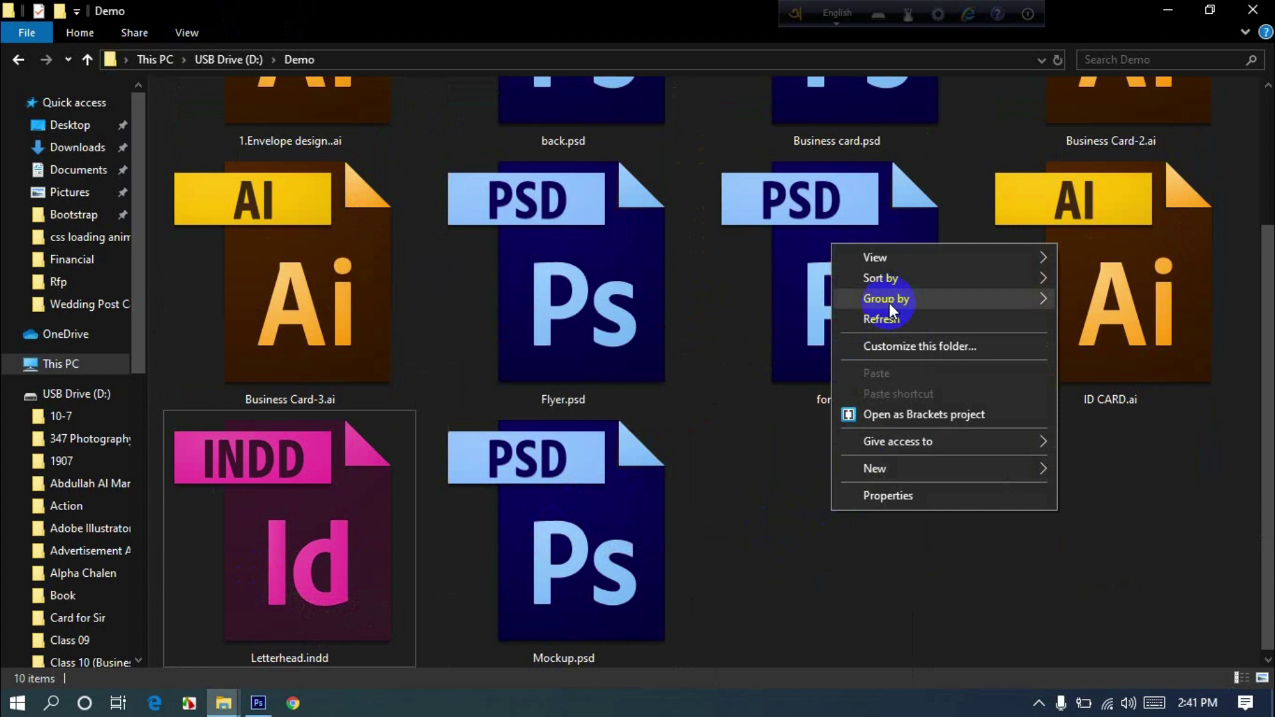
mouse_move(903, 260)
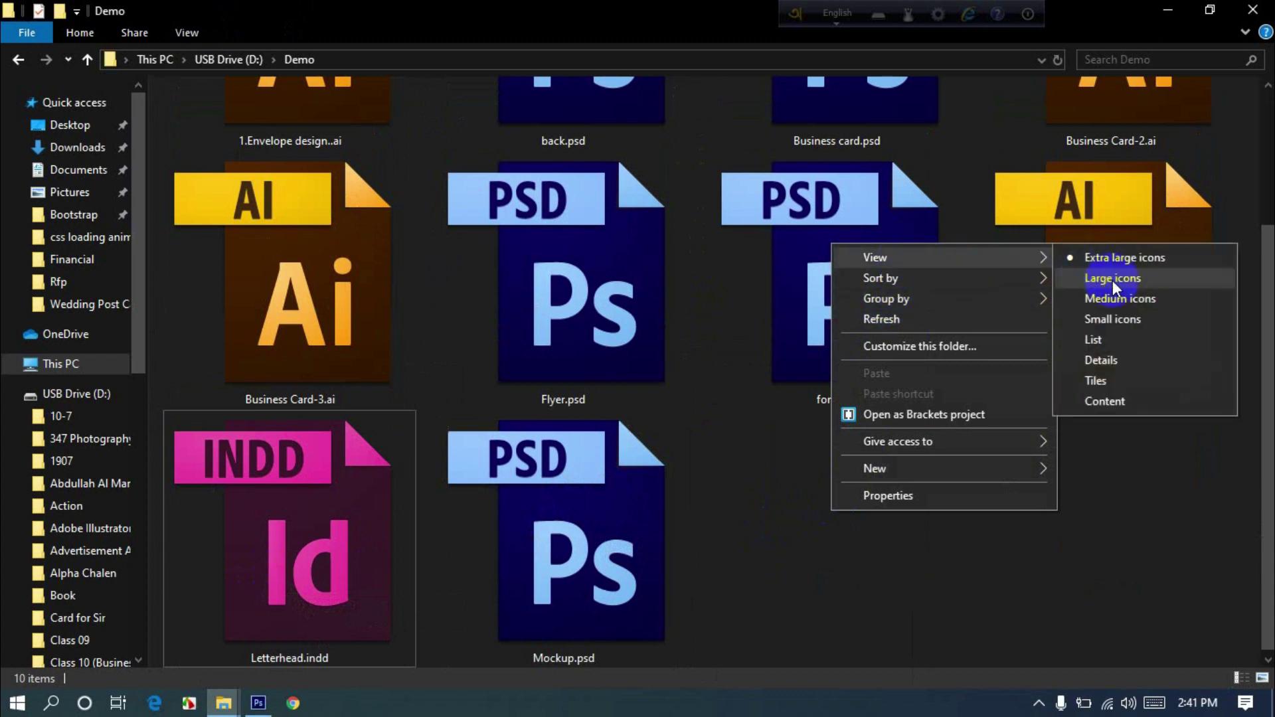
click(1112, 279)
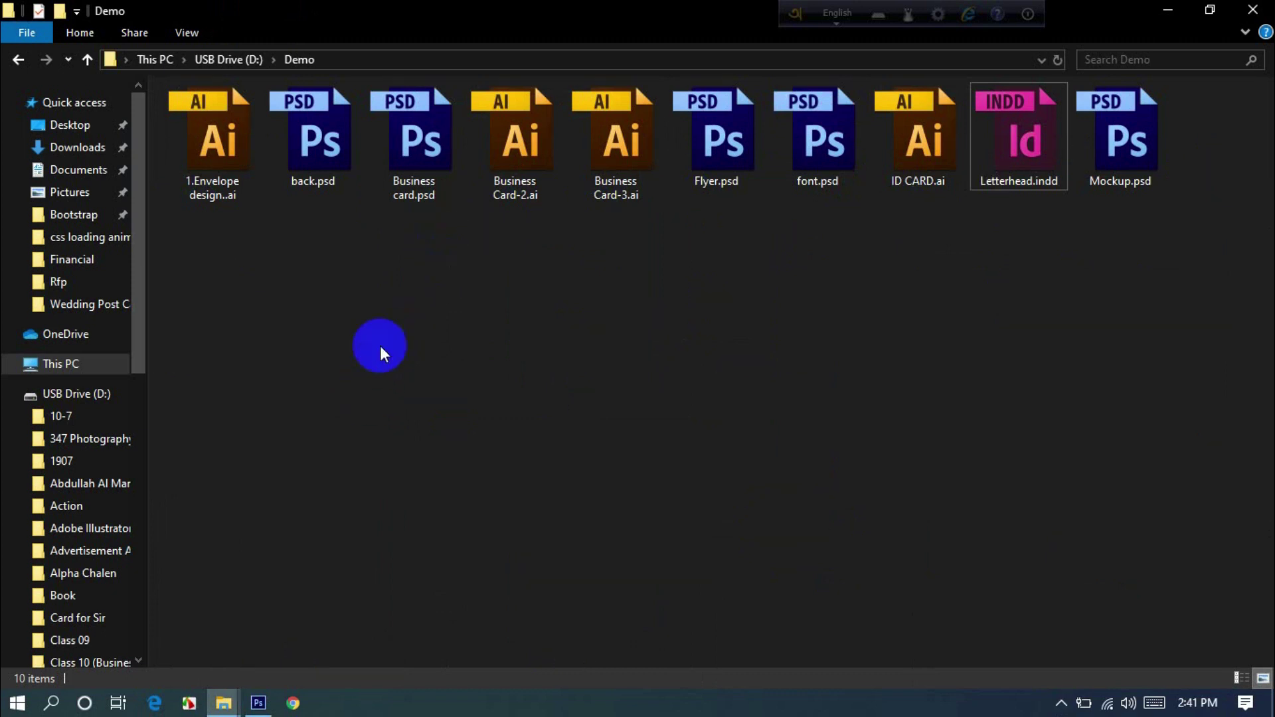
Open Mockup.psd and Business card.psd from the Demo folder in Photoshop to view the designs.
click(432, 154)
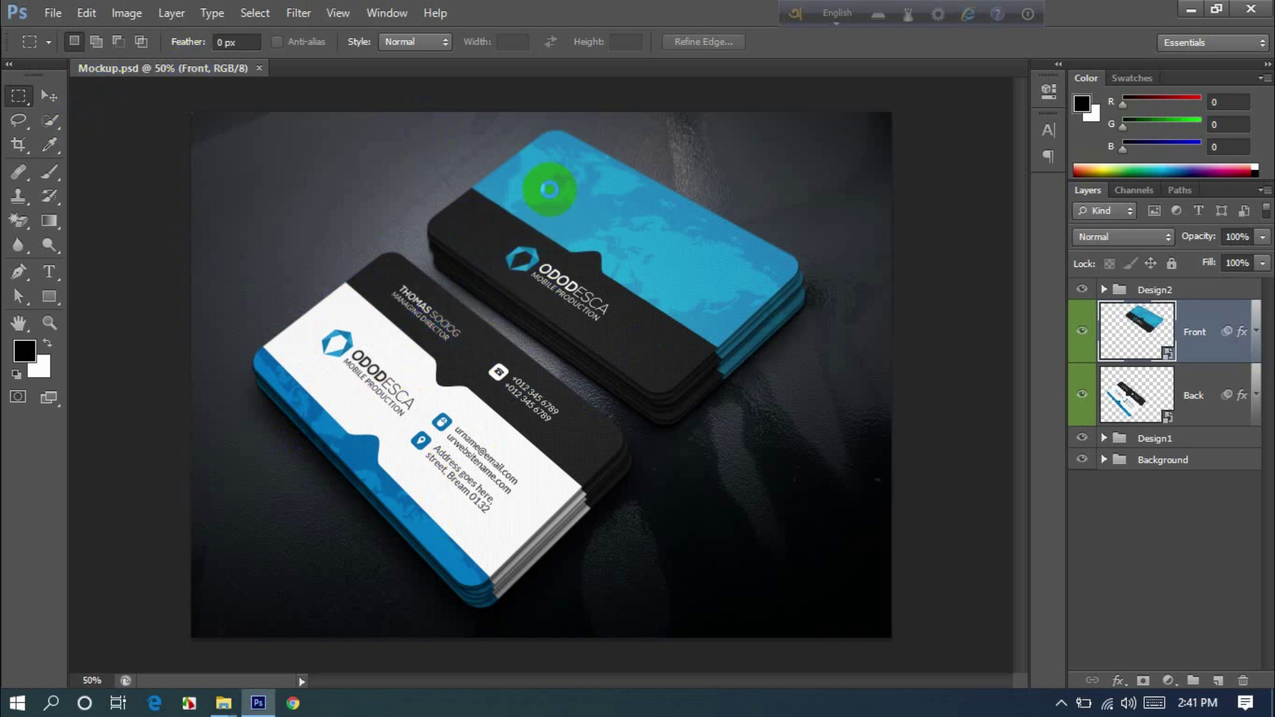
double_click(624, 277)
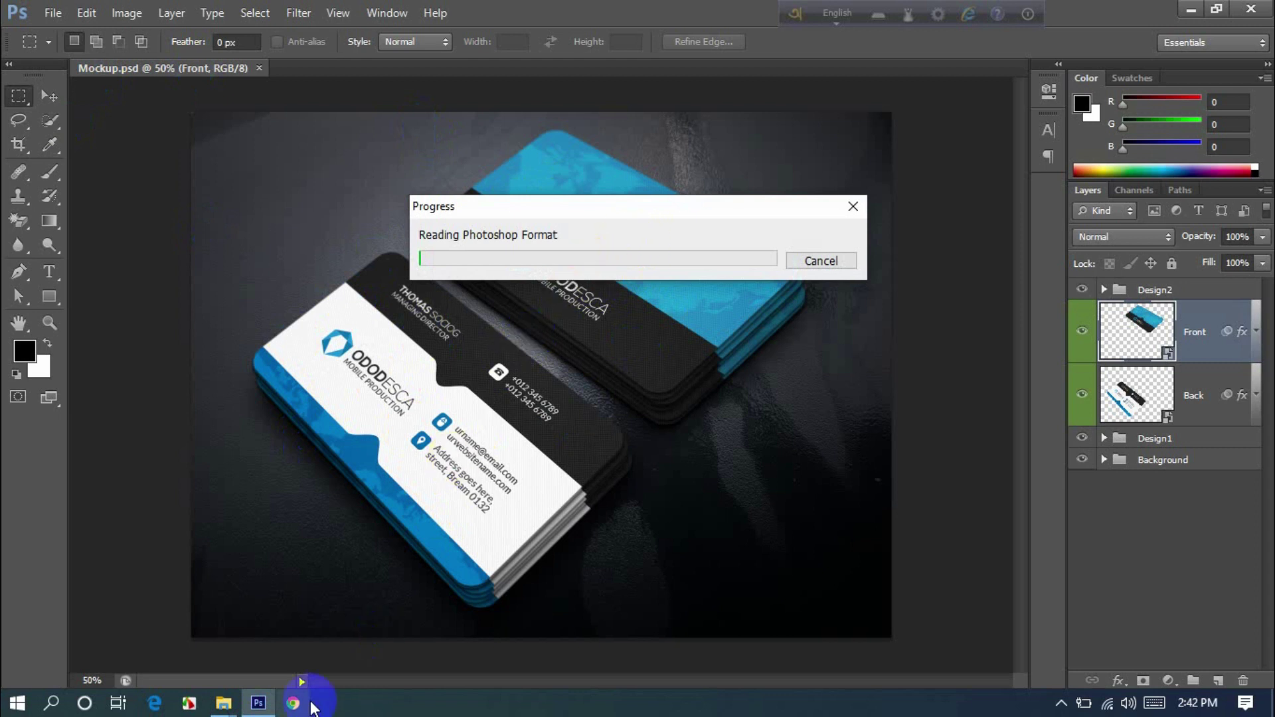
mouse_move(223, 702)
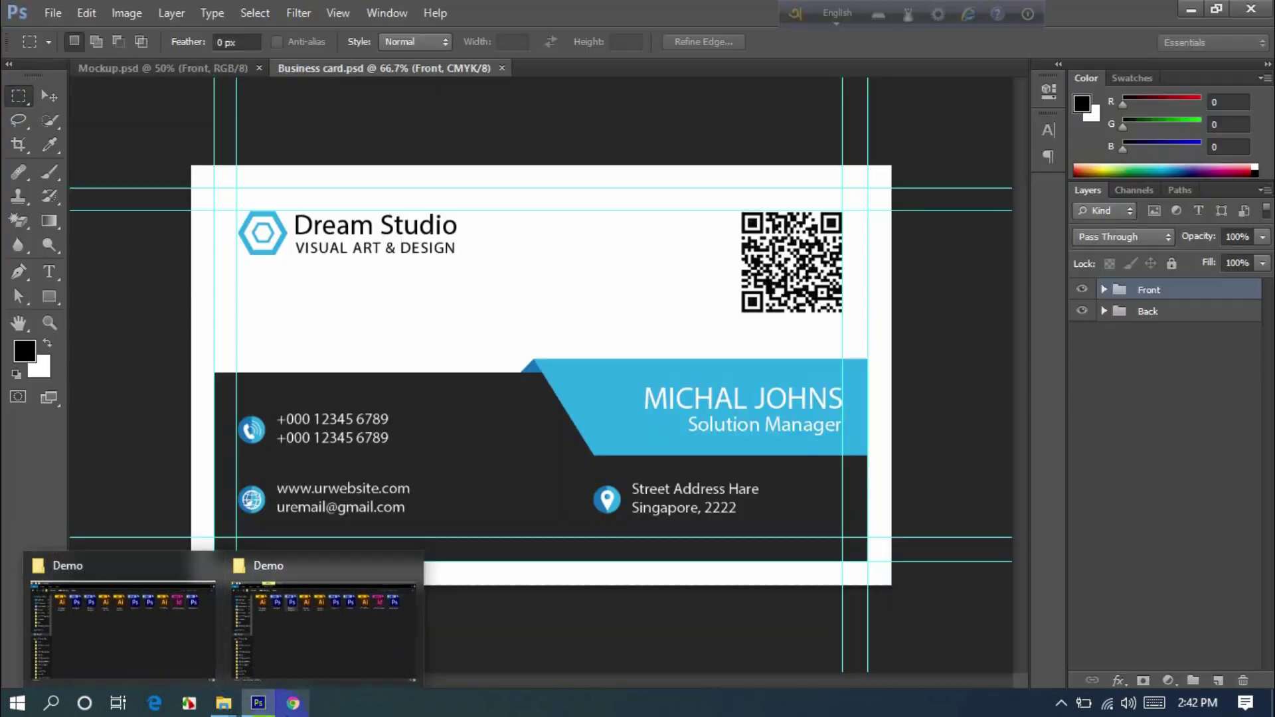
click(258, 703)
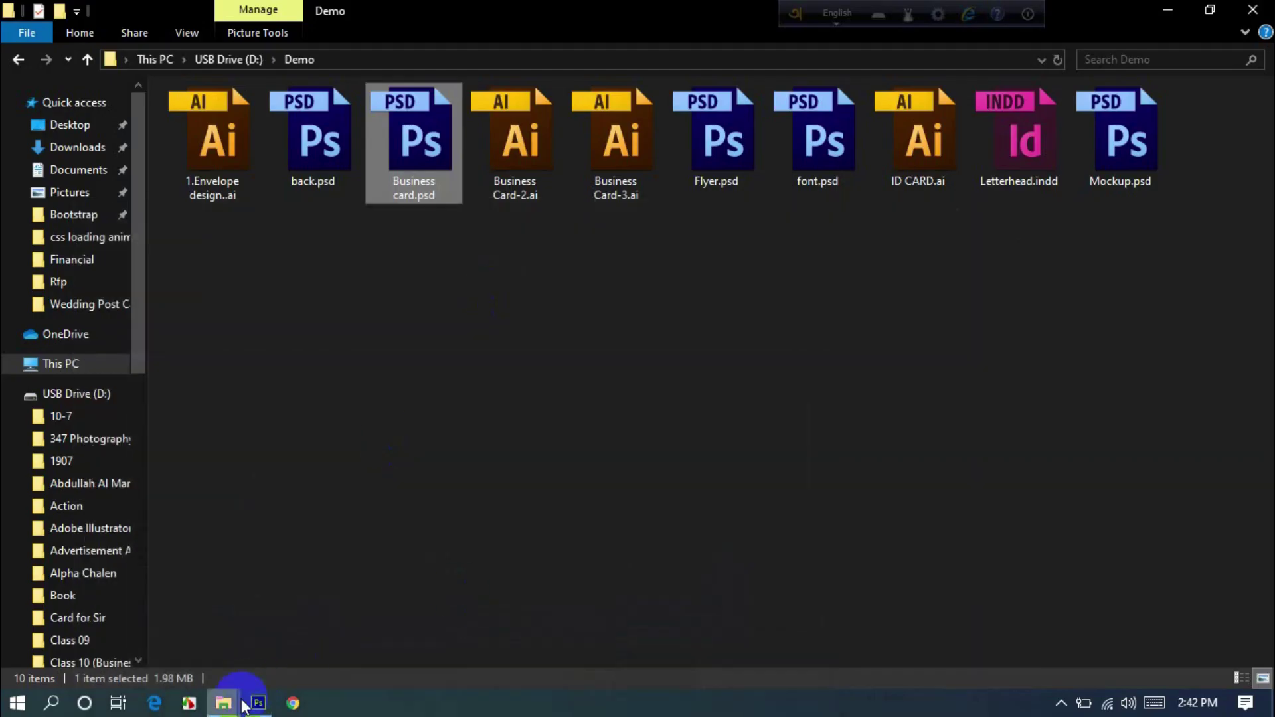
key(alt+Tab)
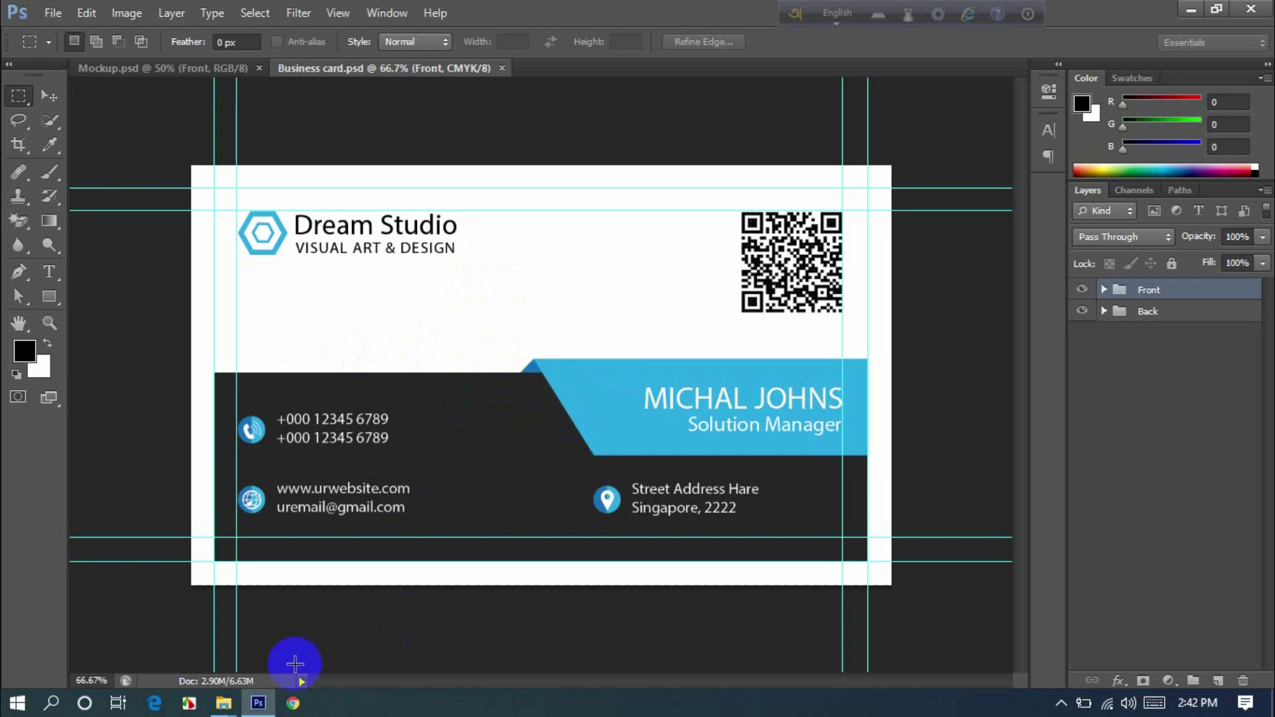
Switch to File Explorer and open the Office Images folder on USB Drive (D:).
mouse_move(238, 710)
click(278, 652)
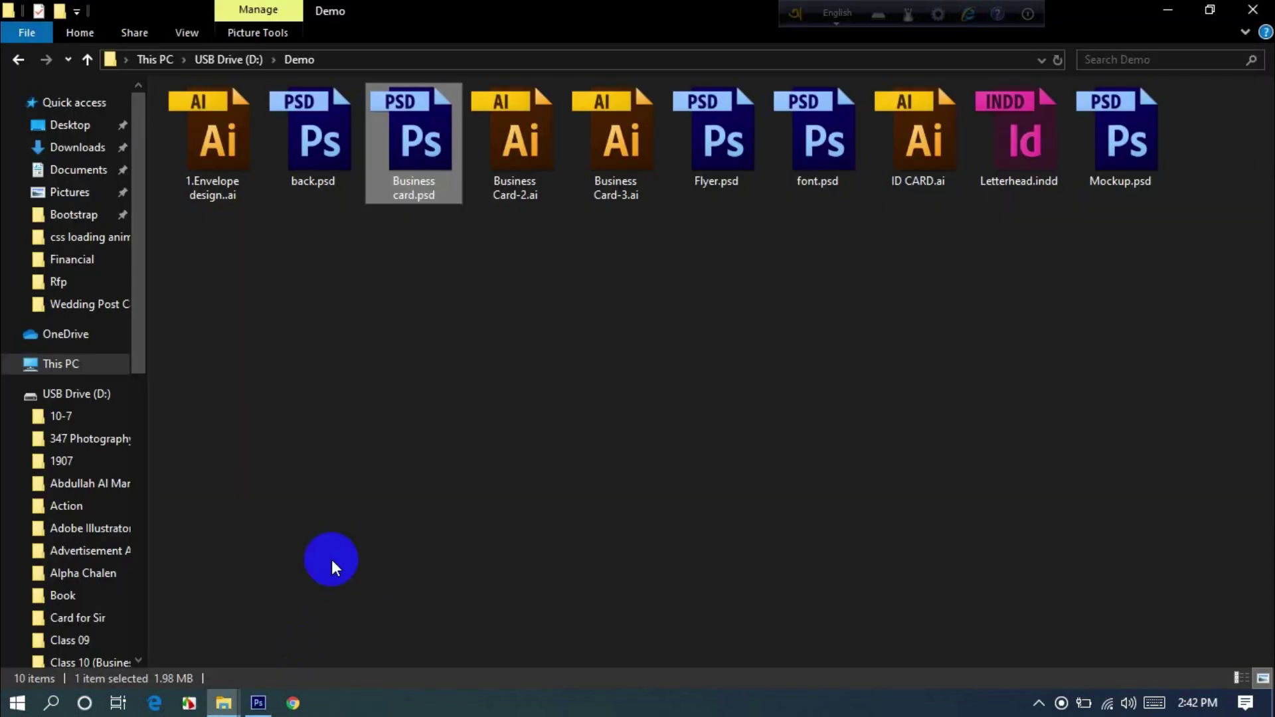
click(87, 59)
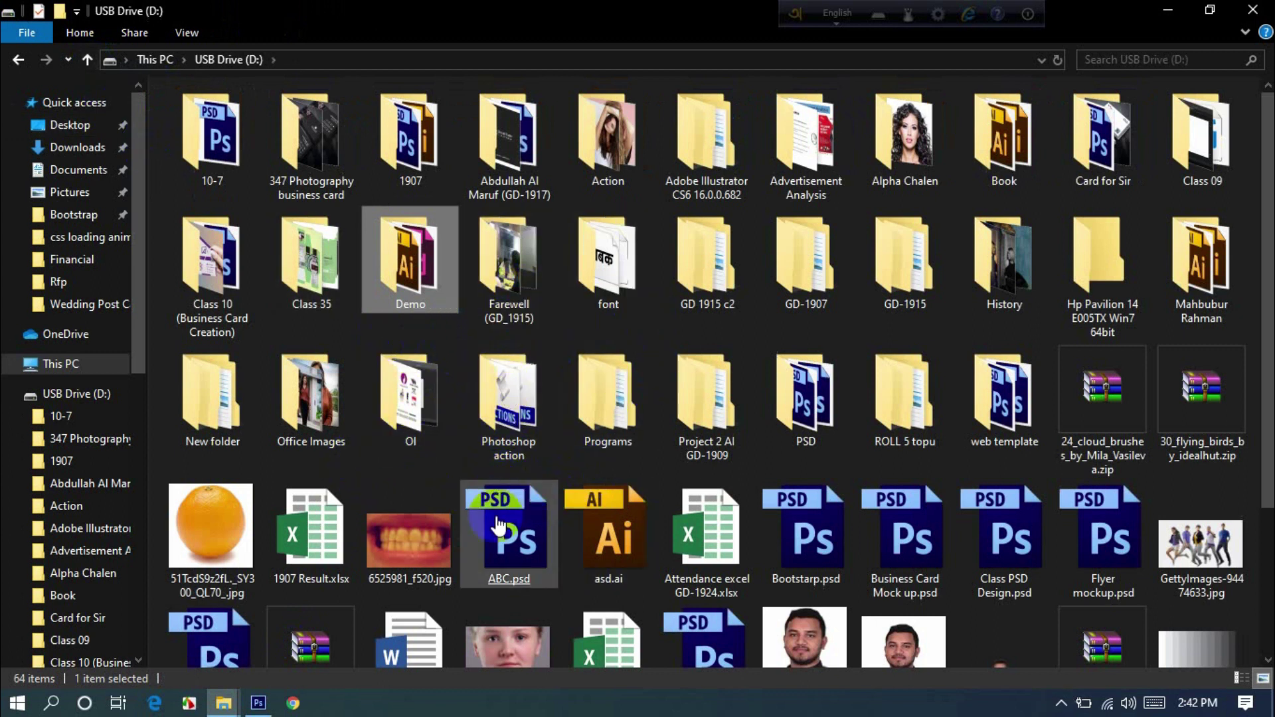
click(410, 535)
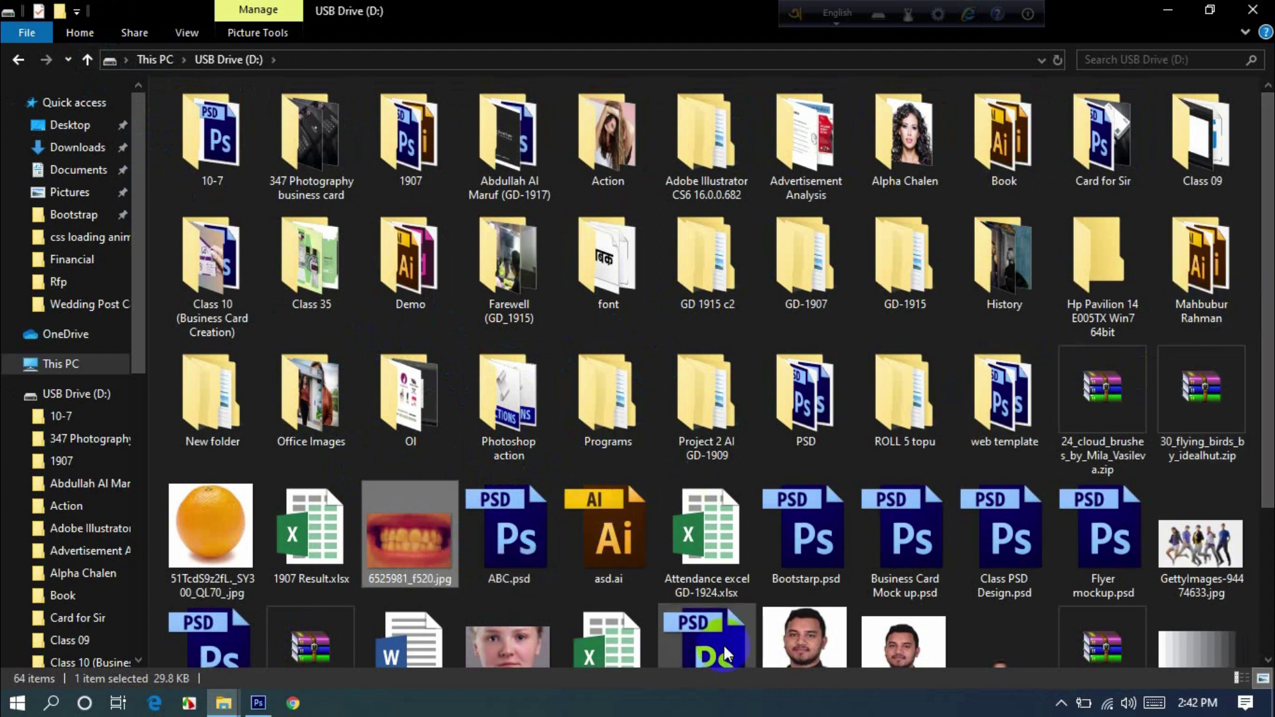
click(538, 362)
click(1170, 176)
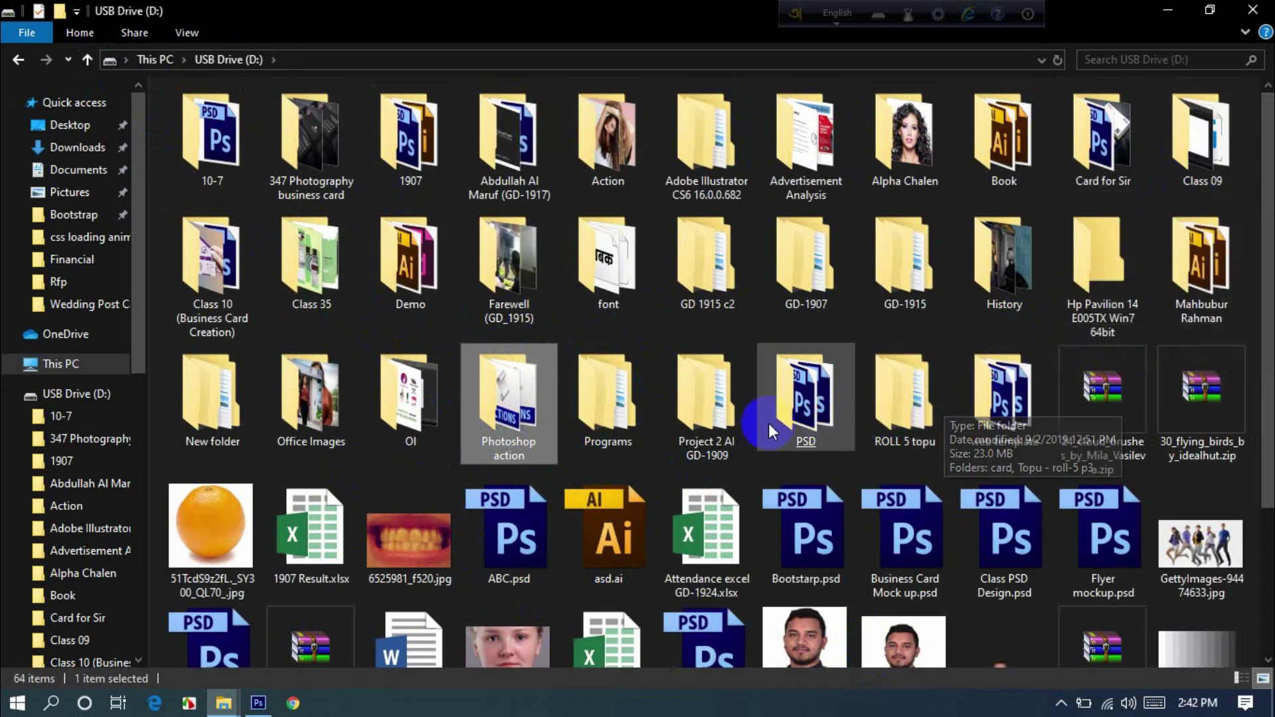
double_click(336, 412)
Display the Office Images files as extra large icons and select business-woman-2697954_1920.jpg.
right_click(508, 425)
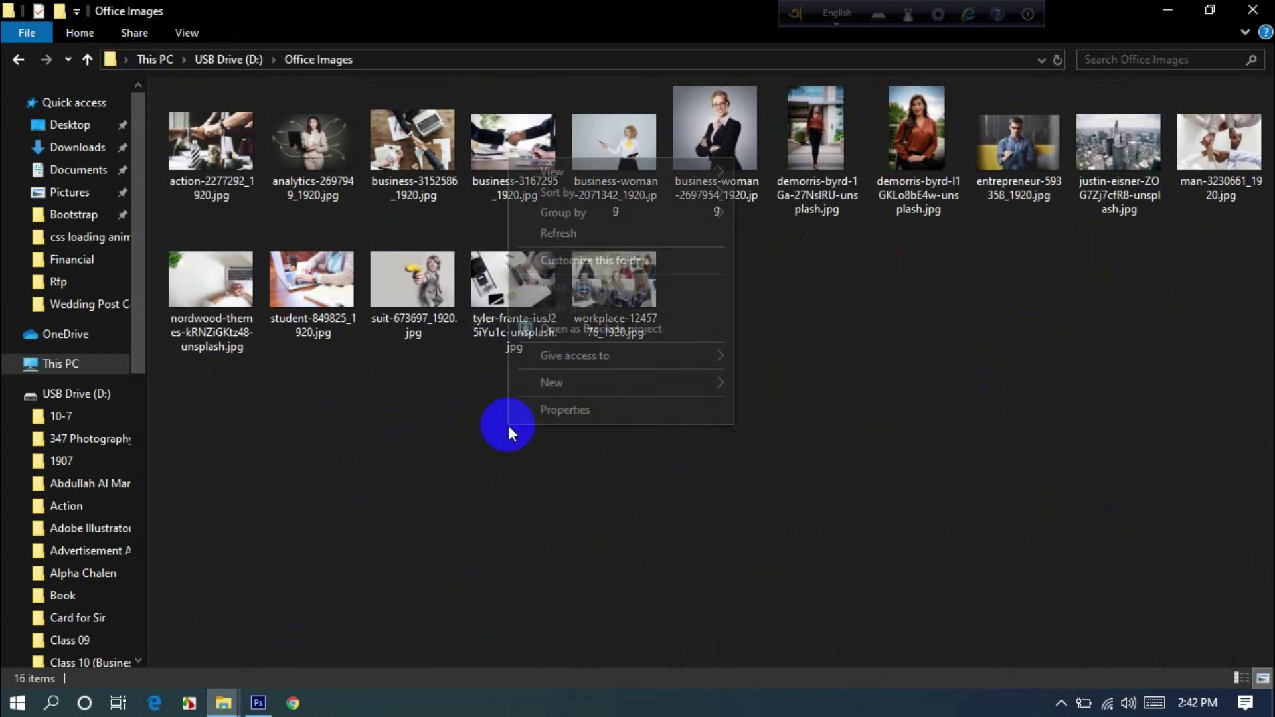
mouse_move(572, 170)
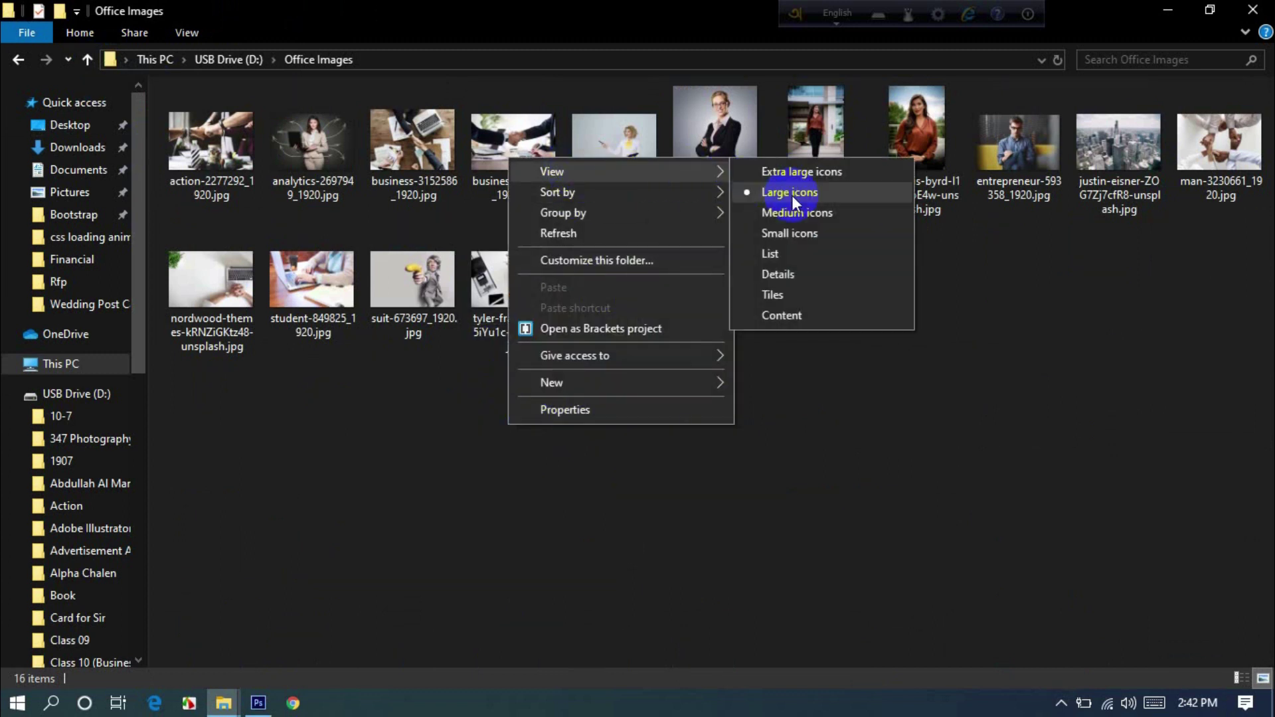
click(802, 172)
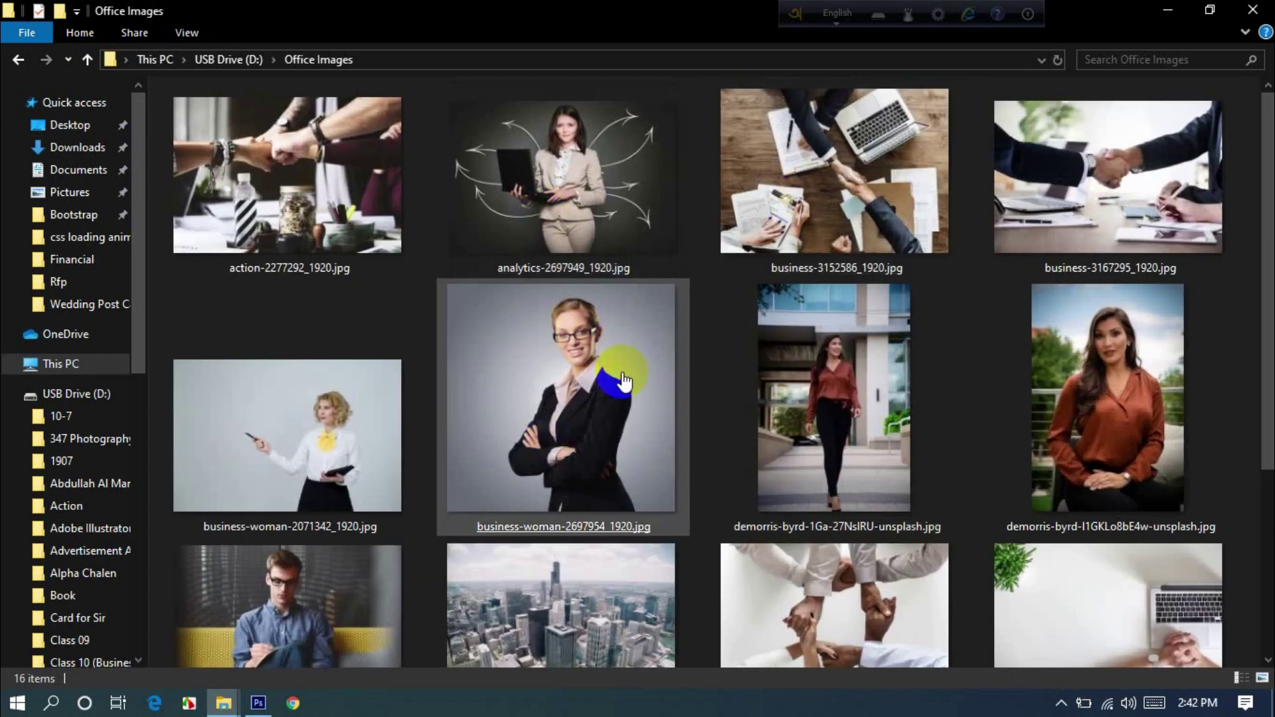
click(623, 436)
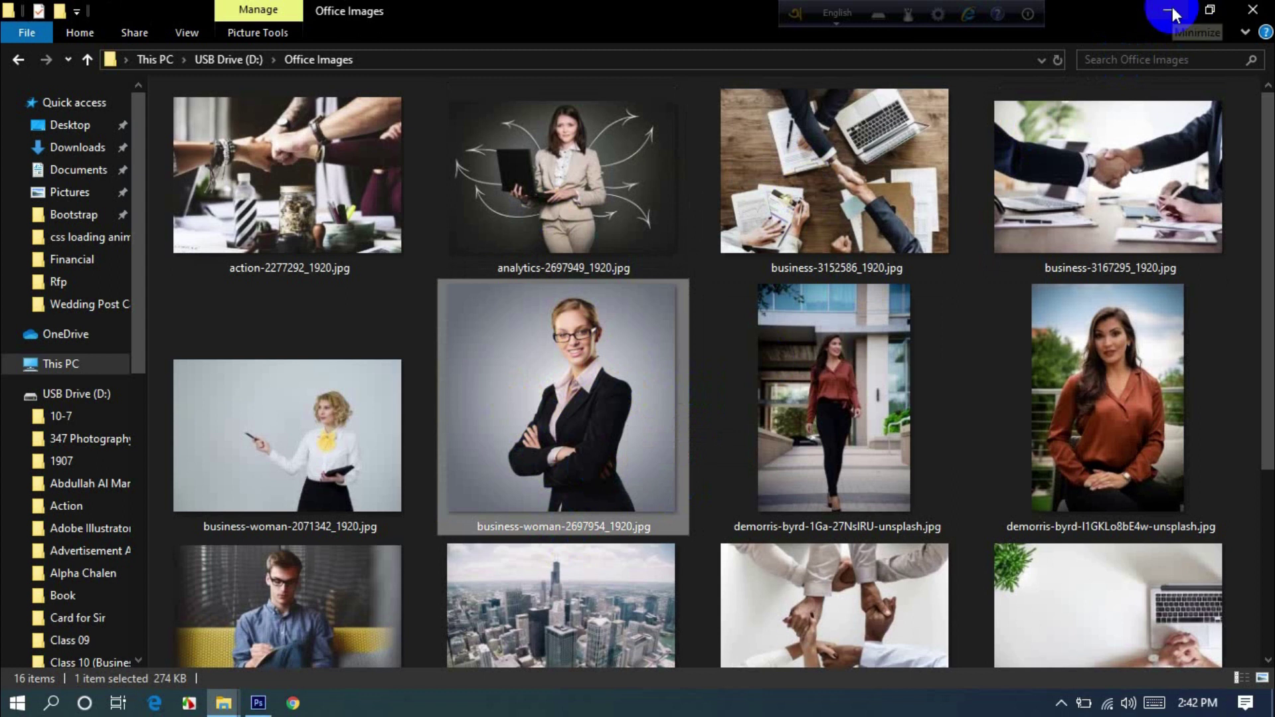
Return to the Demo folder on USB Drive (D:), view its file icons and minimize File Explorer.
click(94, 65)
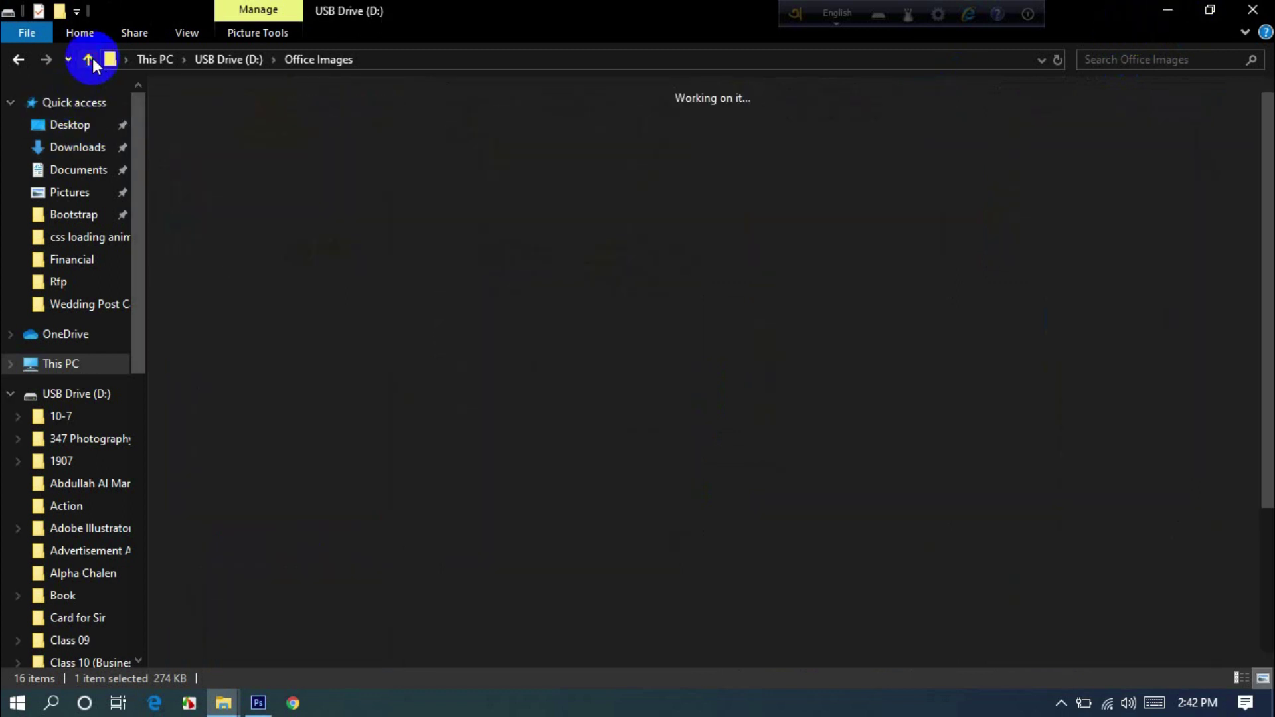
double_click(384, 320)
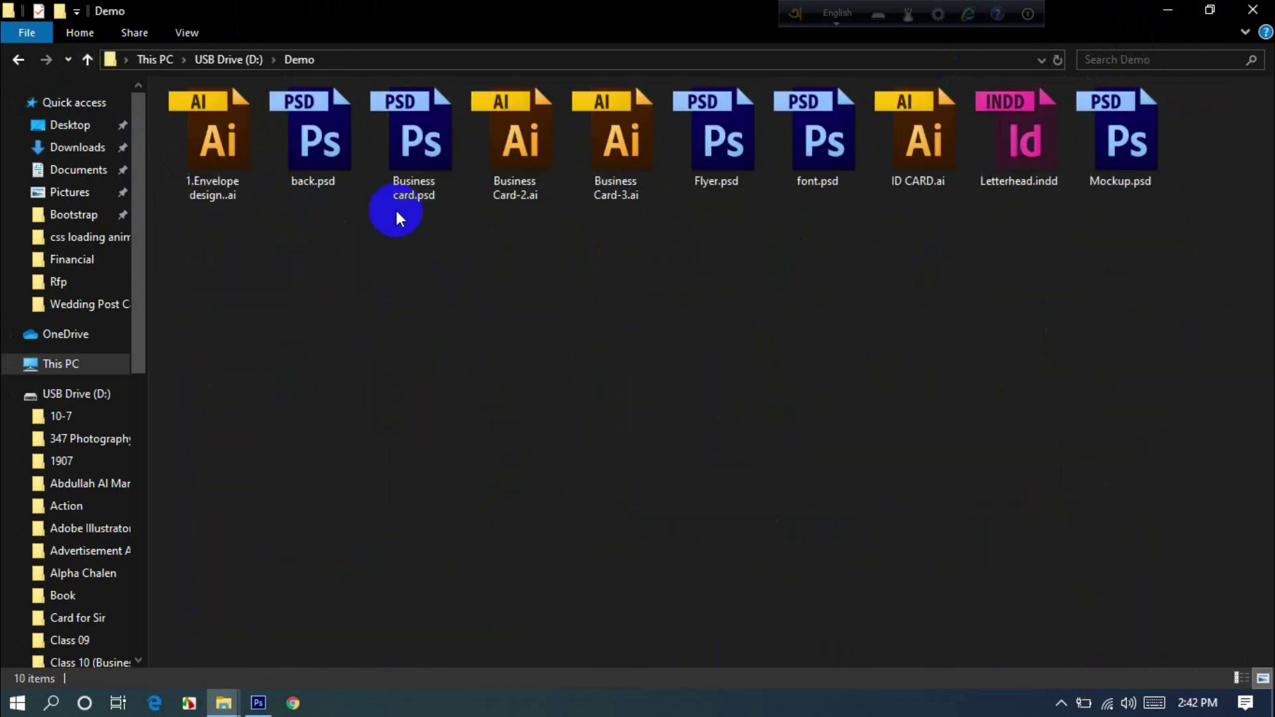
click(1175, 12)
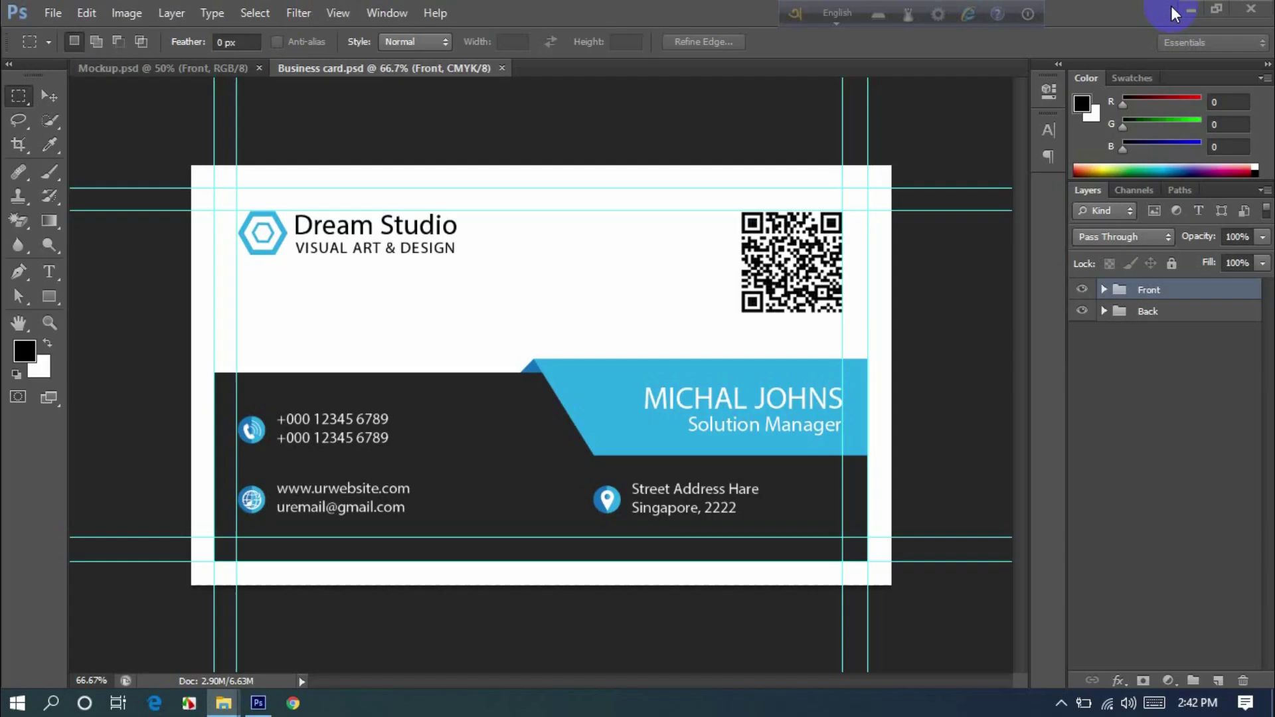
Switch to Chrome and search Google for "psd codec download".
click(292, 704)
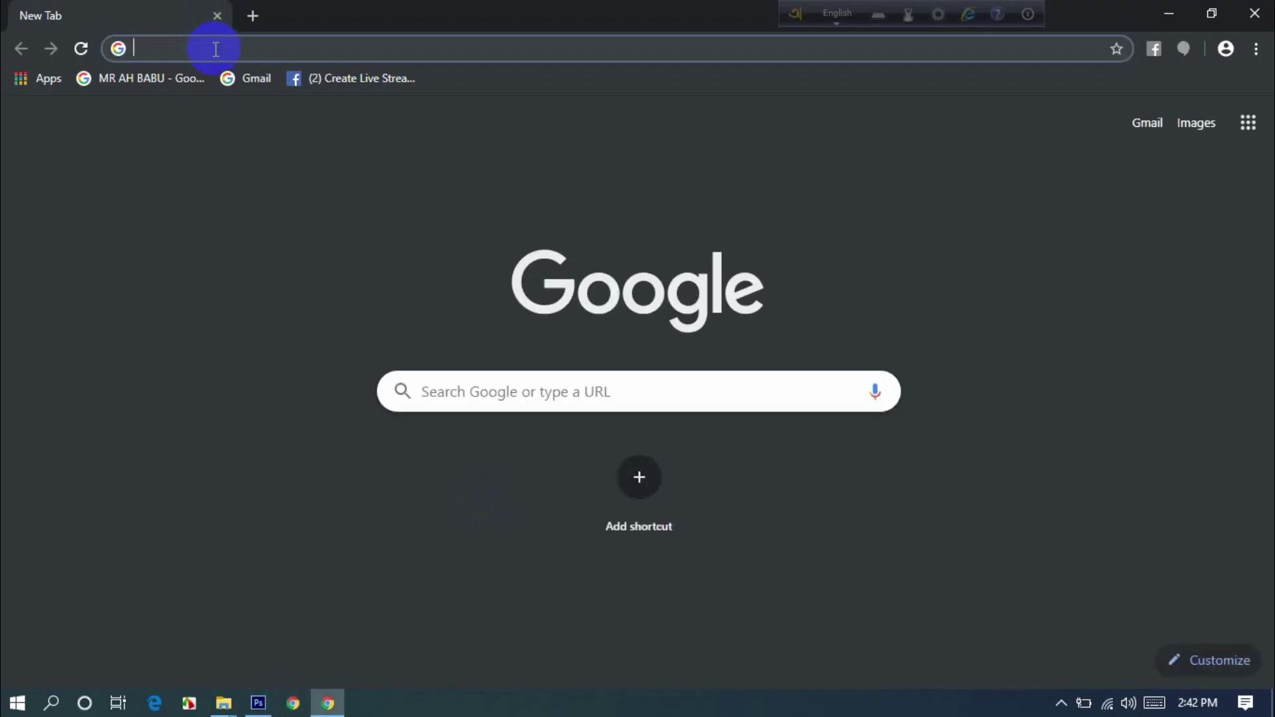
text(psd)
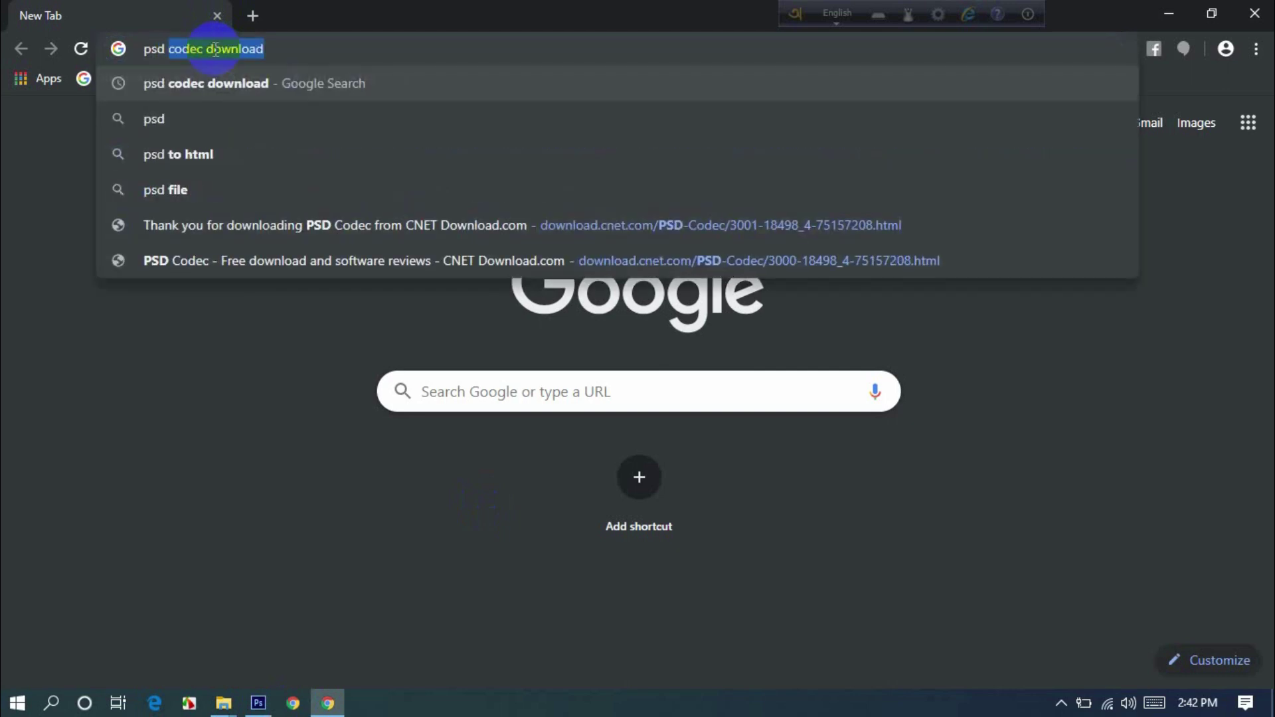
key(End)
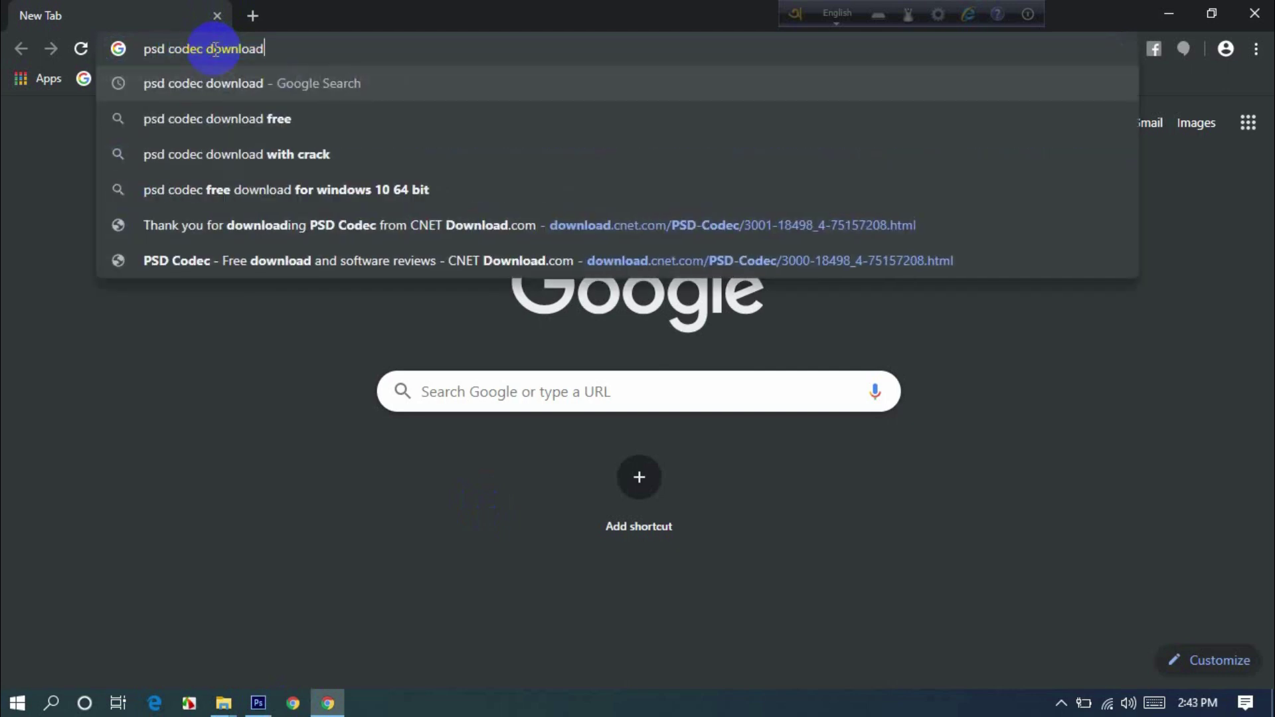
key(Return)
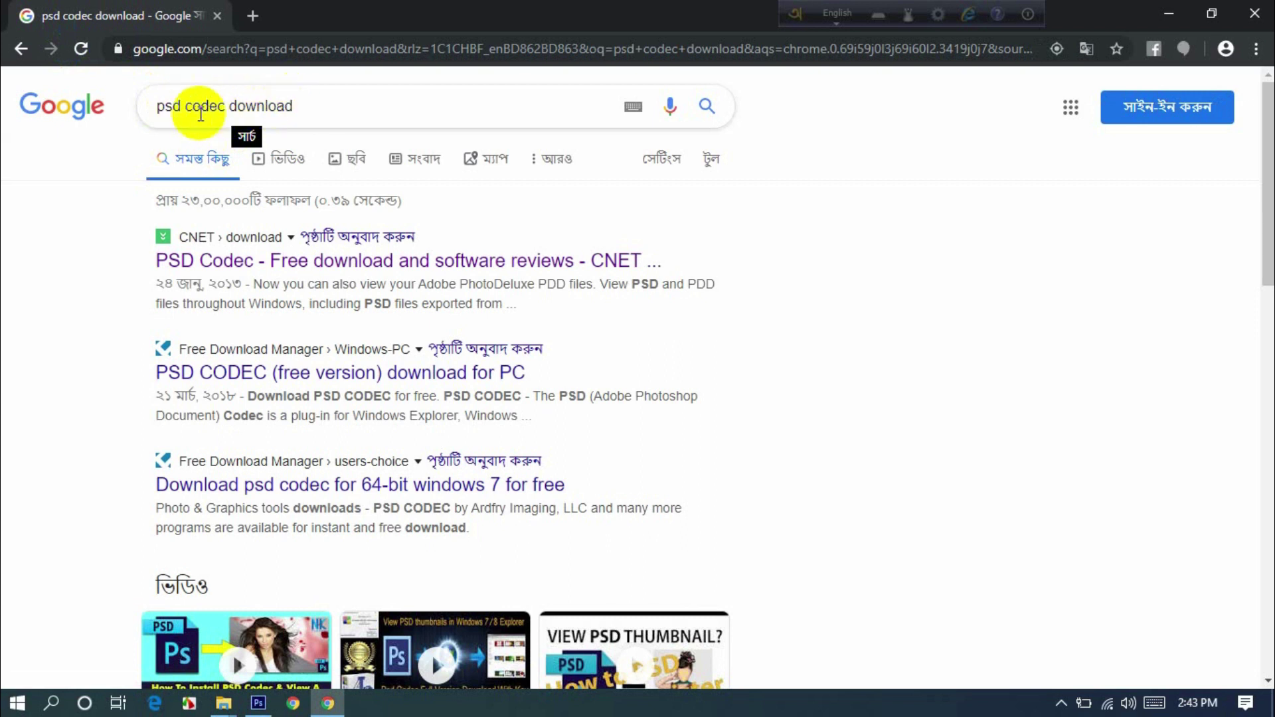
Open the CNET result for PSD Codec and download its setup file, PSDCodec-Setup (1).exe.
click(273, 269)
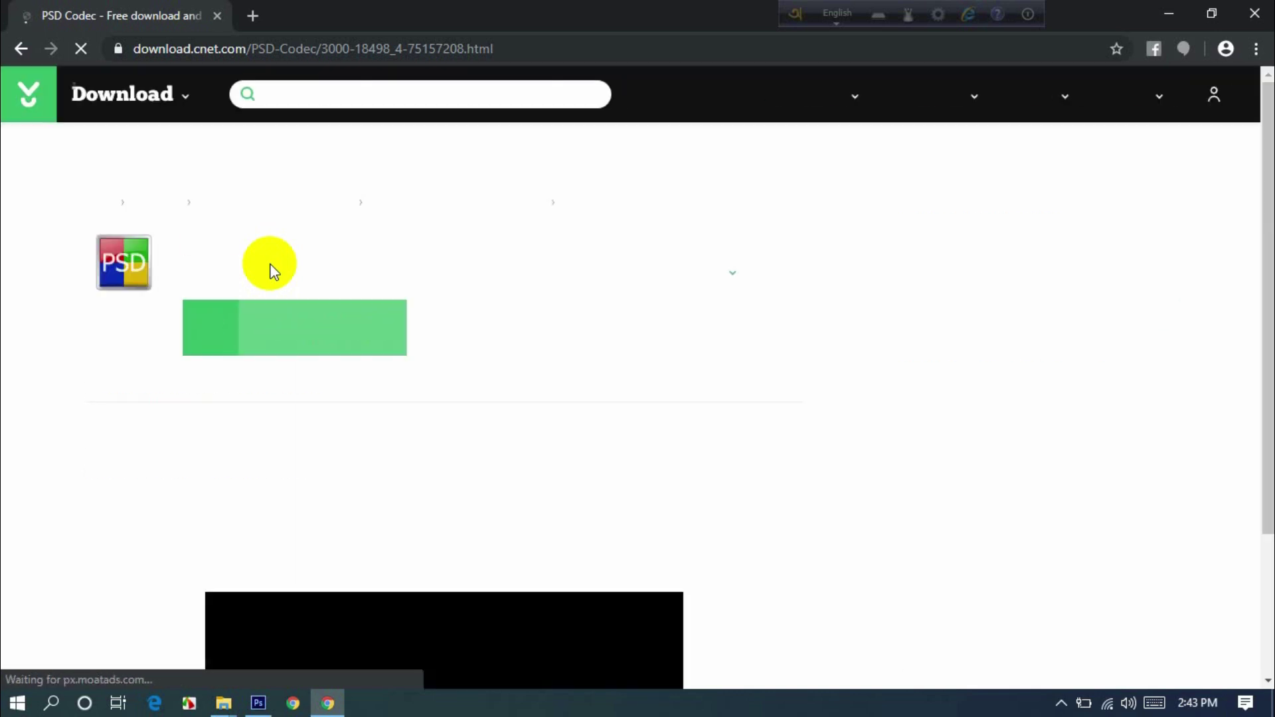
click(309, 315)
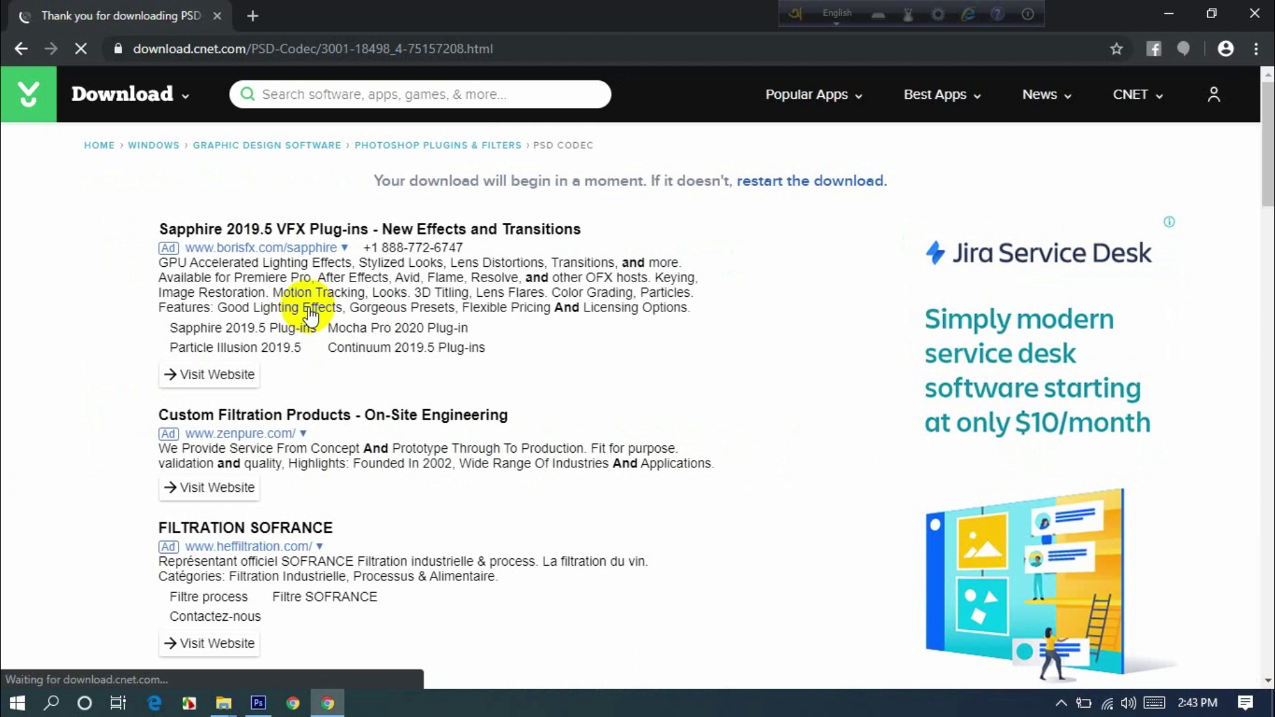
click(190, 663)
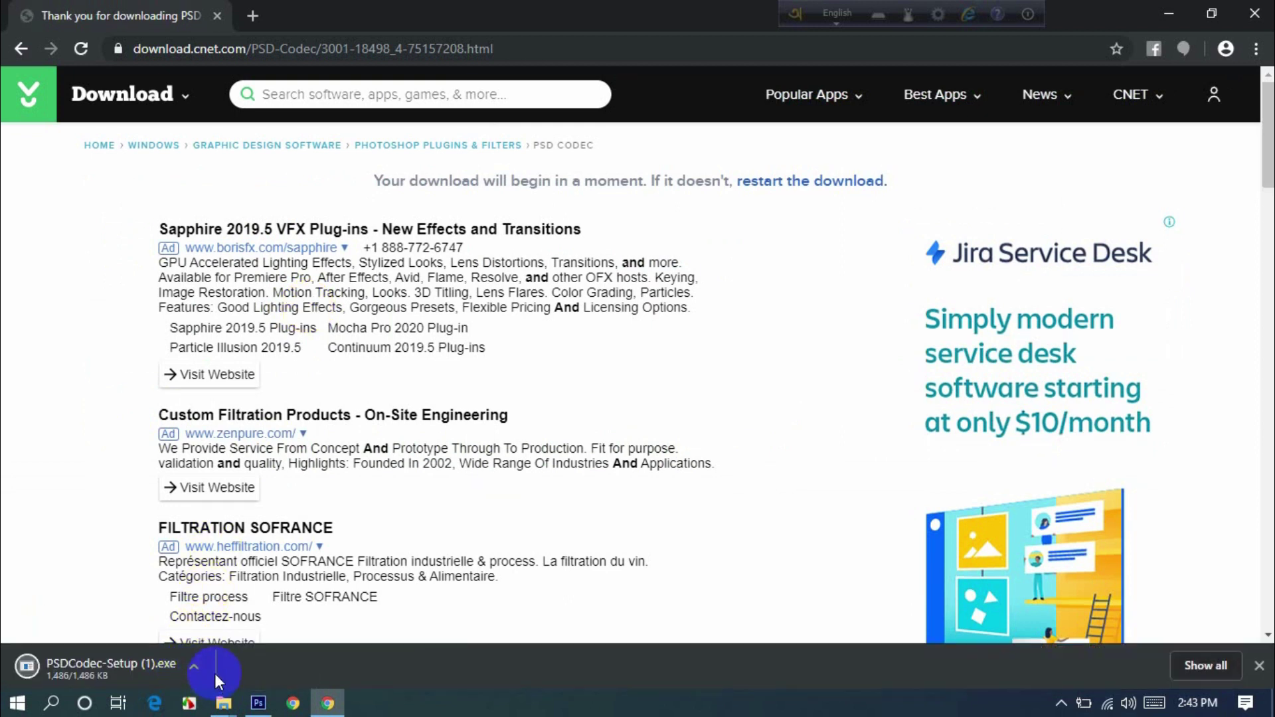
Open the browser's Downloads page in a new tab and switch back to the CNET download tab.
click(1255, 49)
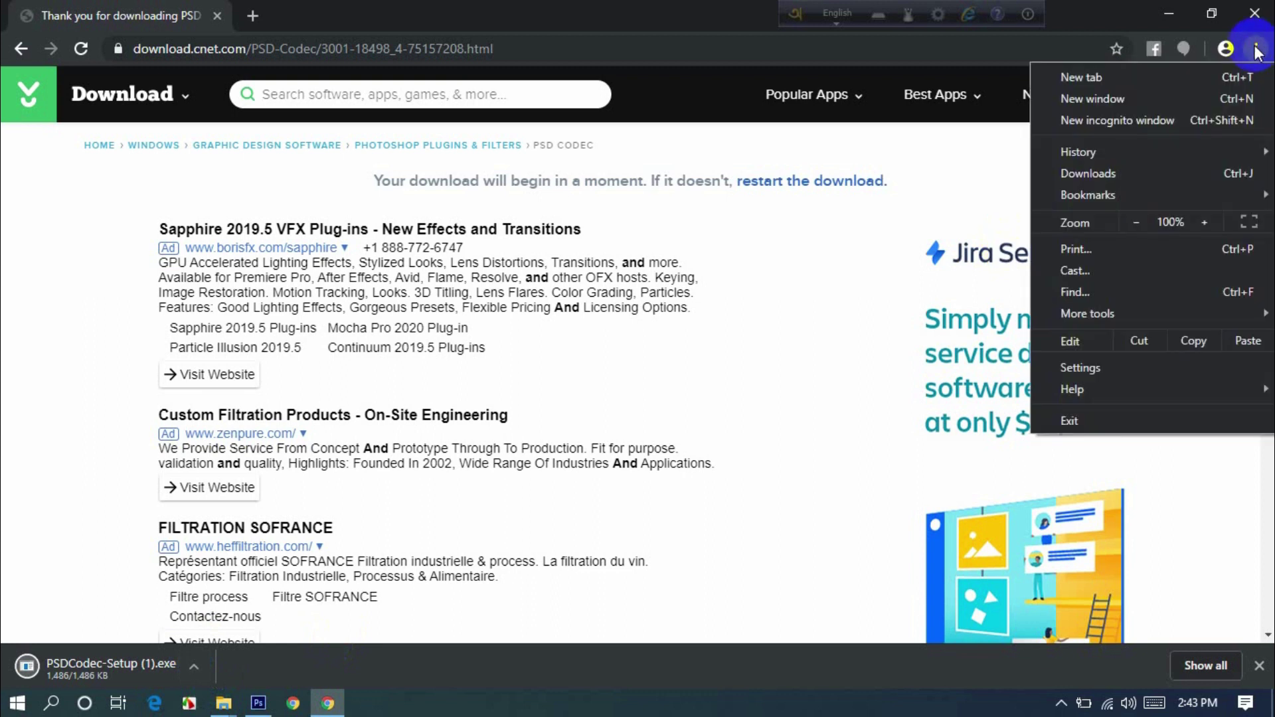
click(1108, 169)
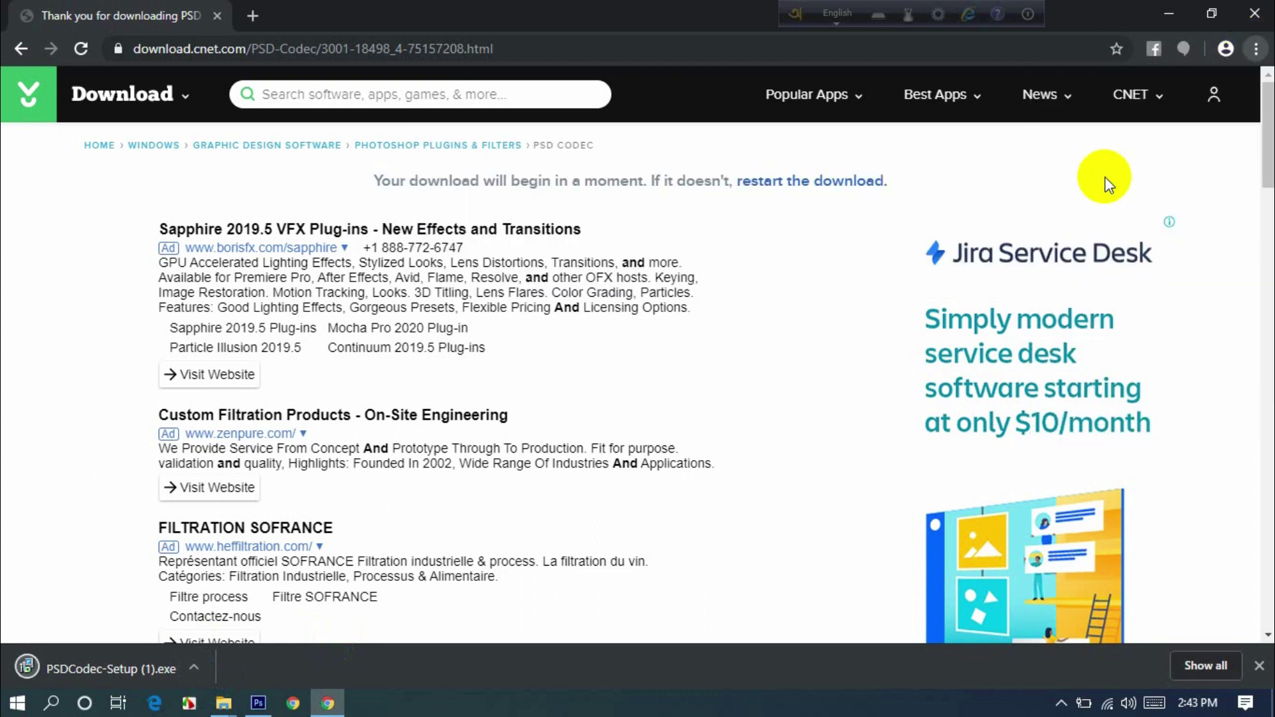
click(69, 12)
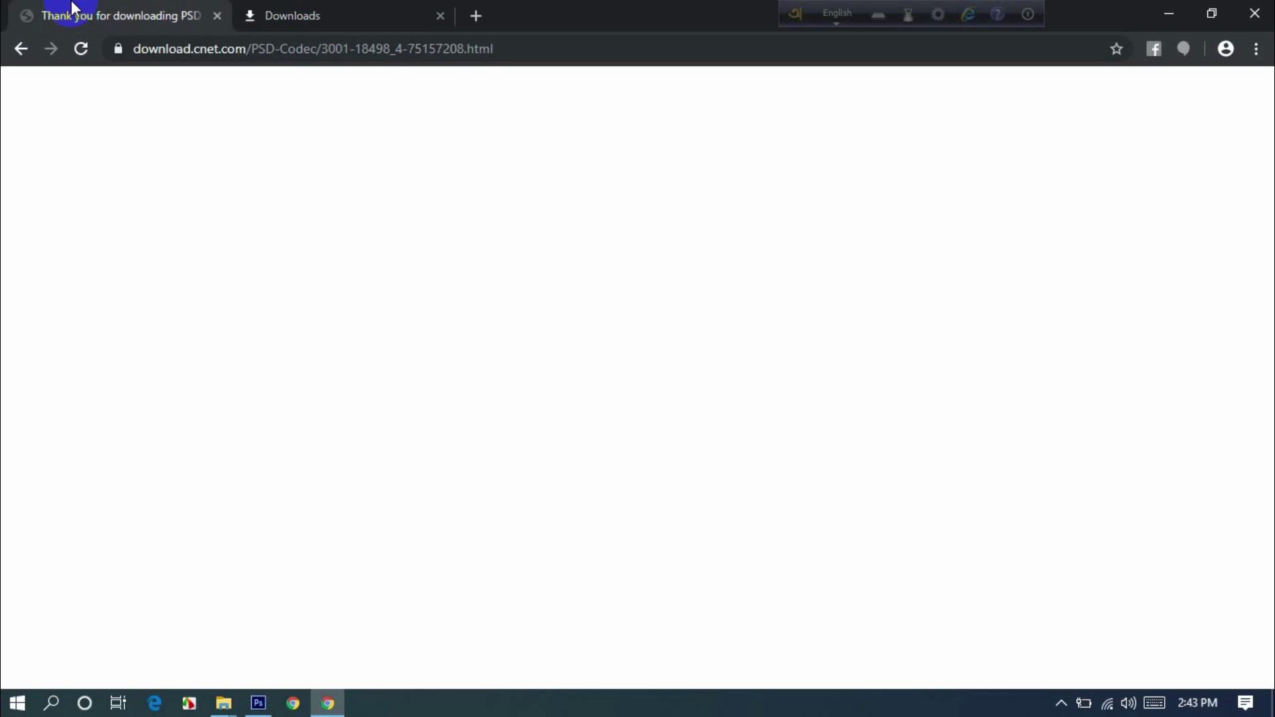
Show the downloaded PSDCodec-Setup (1).exe in its folder from the browser's Downloads page and launch it.
click(327, 15)
click(475, 270)
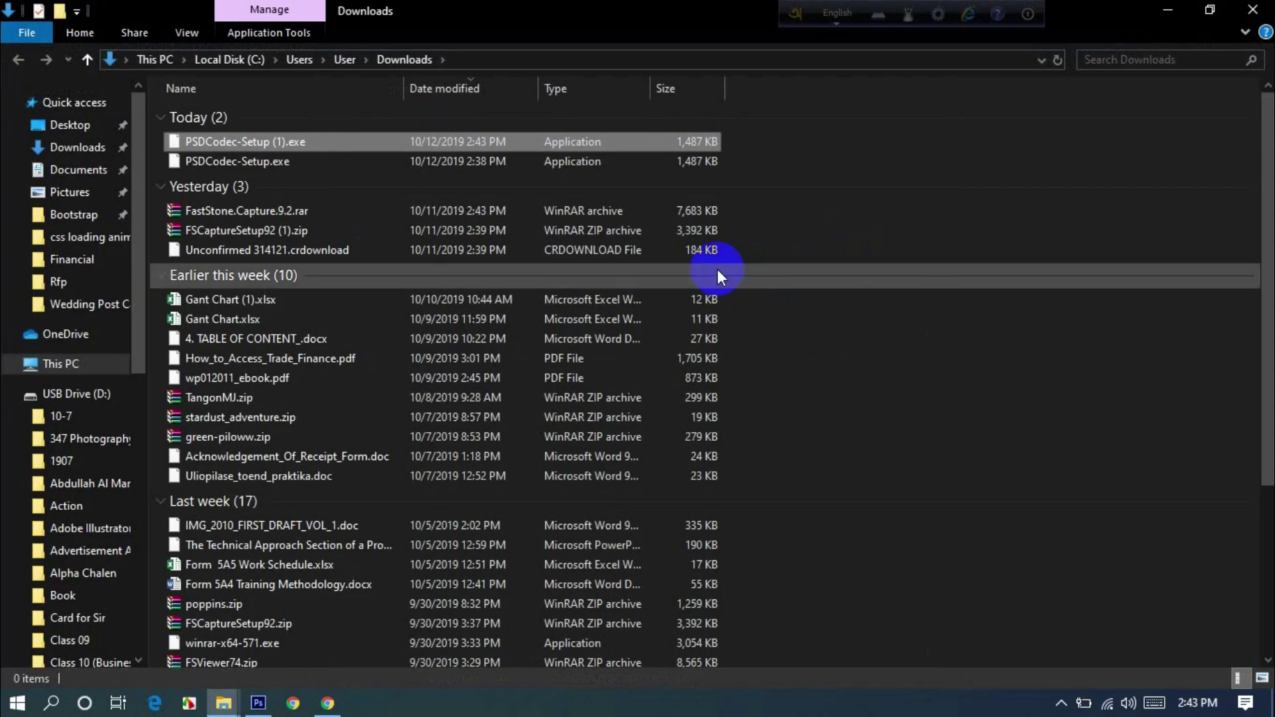
click(253, 143)
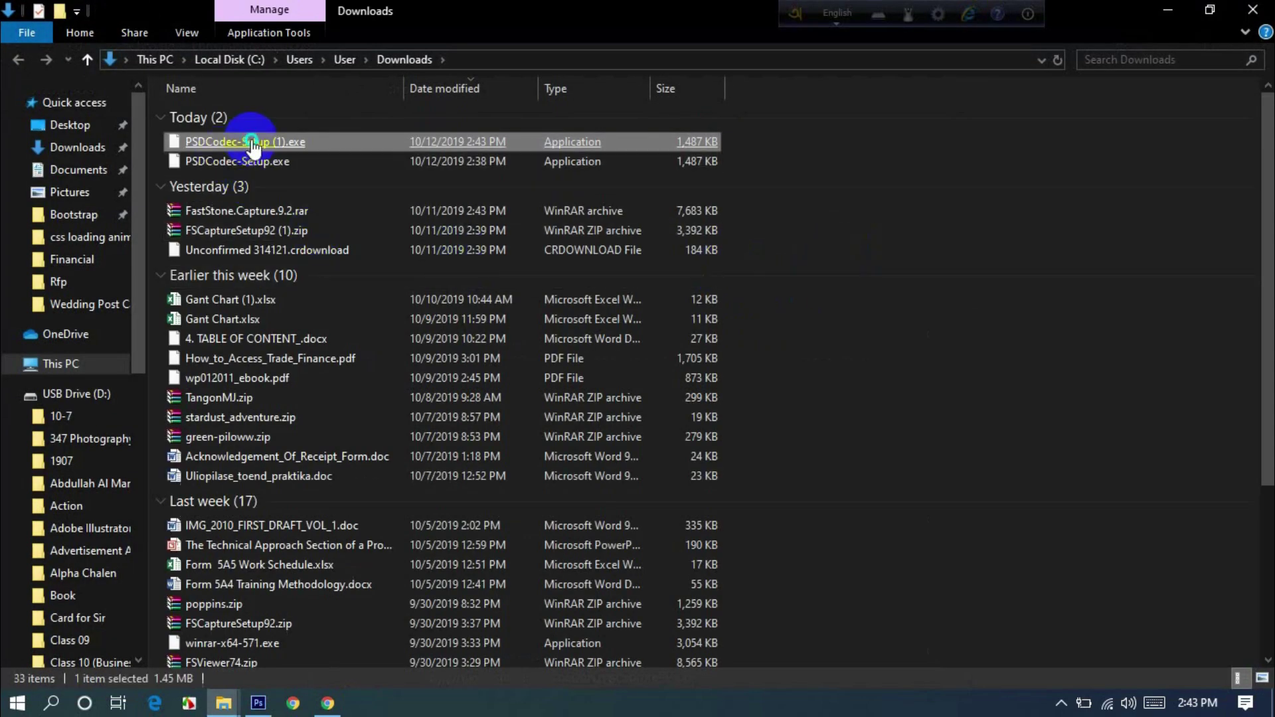
right_click(294, 148)
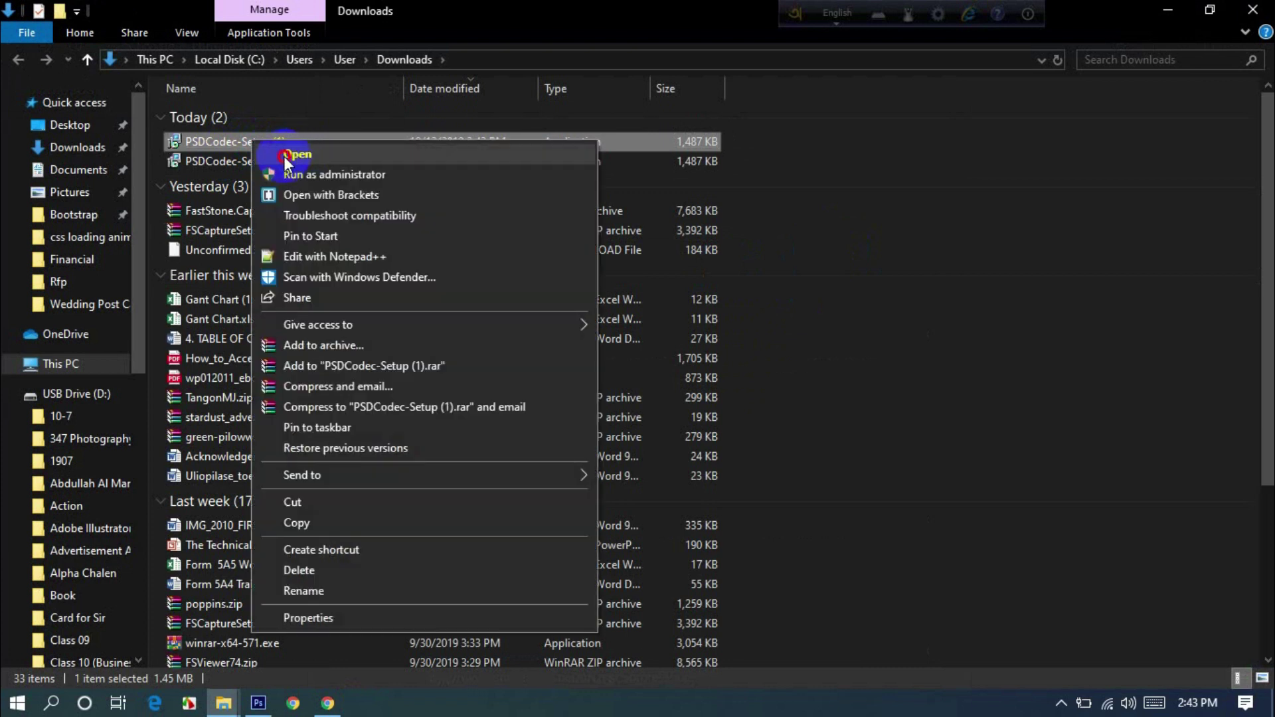
click(284, 157)
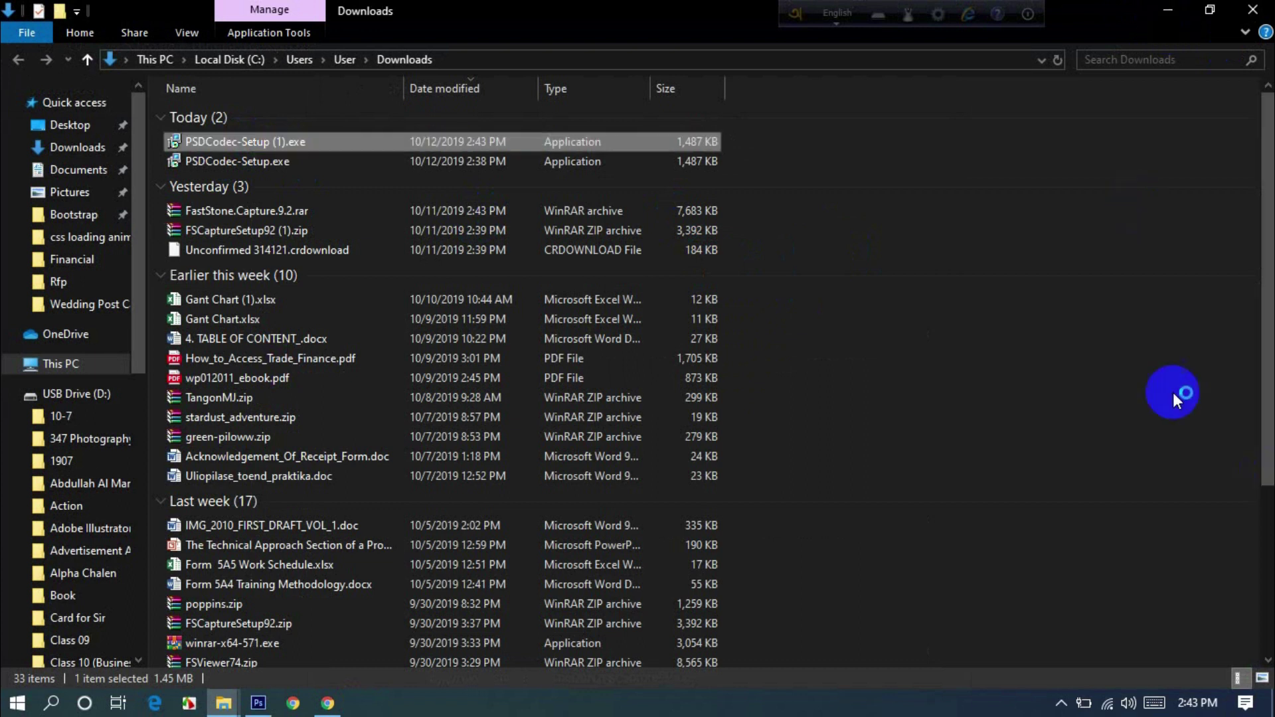
Minimize the File Explorer, Chrome and Photoshop windows to get to the Ardfry PSD CODEC setup wizard.
click(1172, 12)
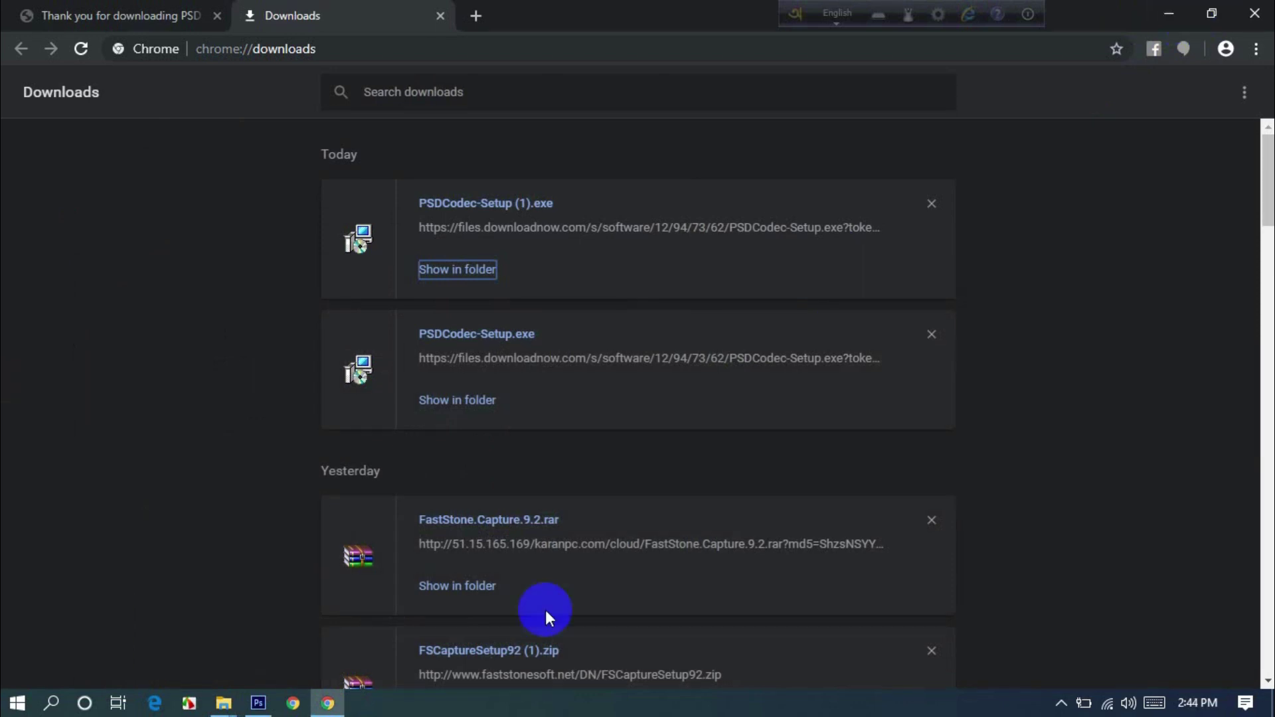
click(1171, 16)
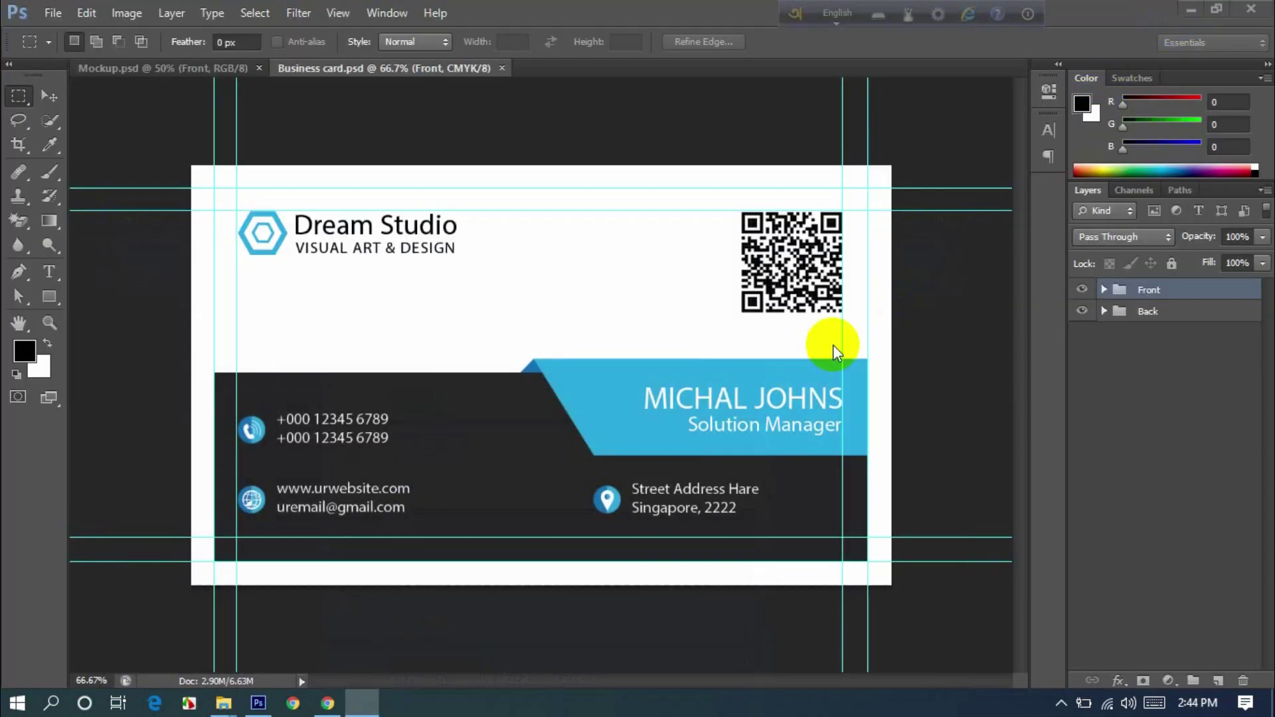
click(1188, 11)
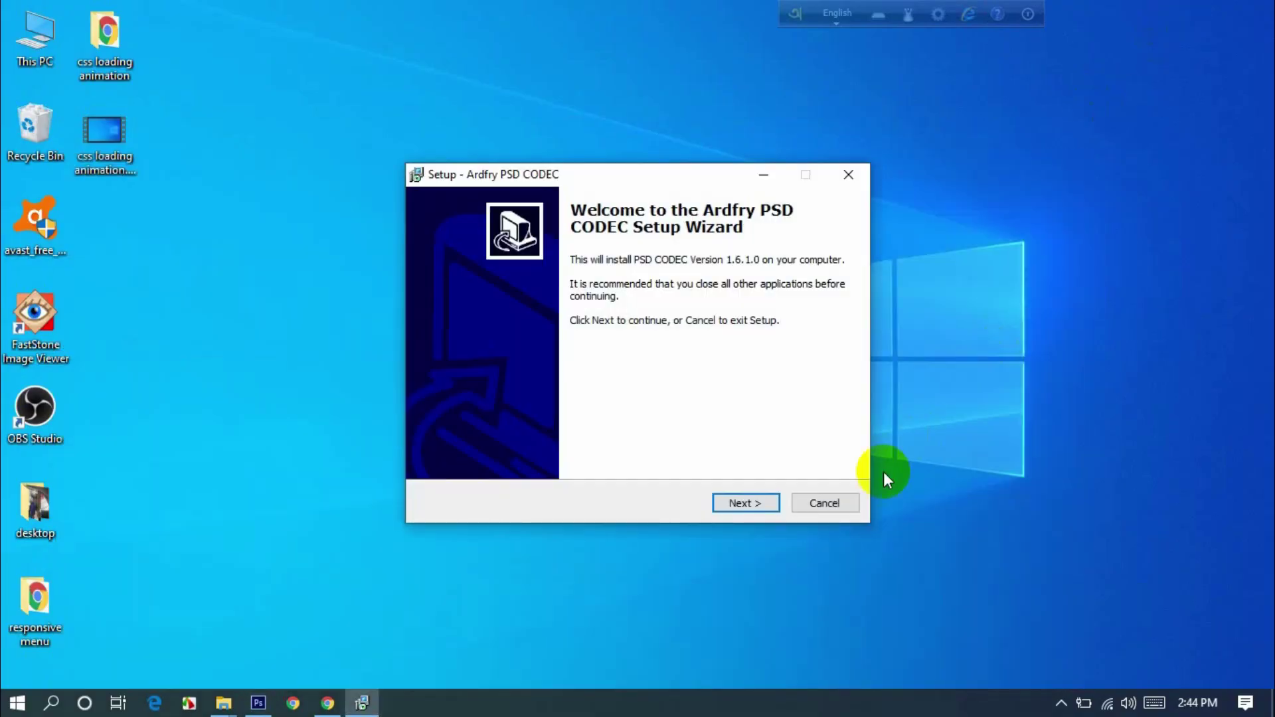
Accept the license agreement, install Ardfry PSD CODEC and finish the setup wizard without restarting the computer.
click(740, 504)
click(475, 446)
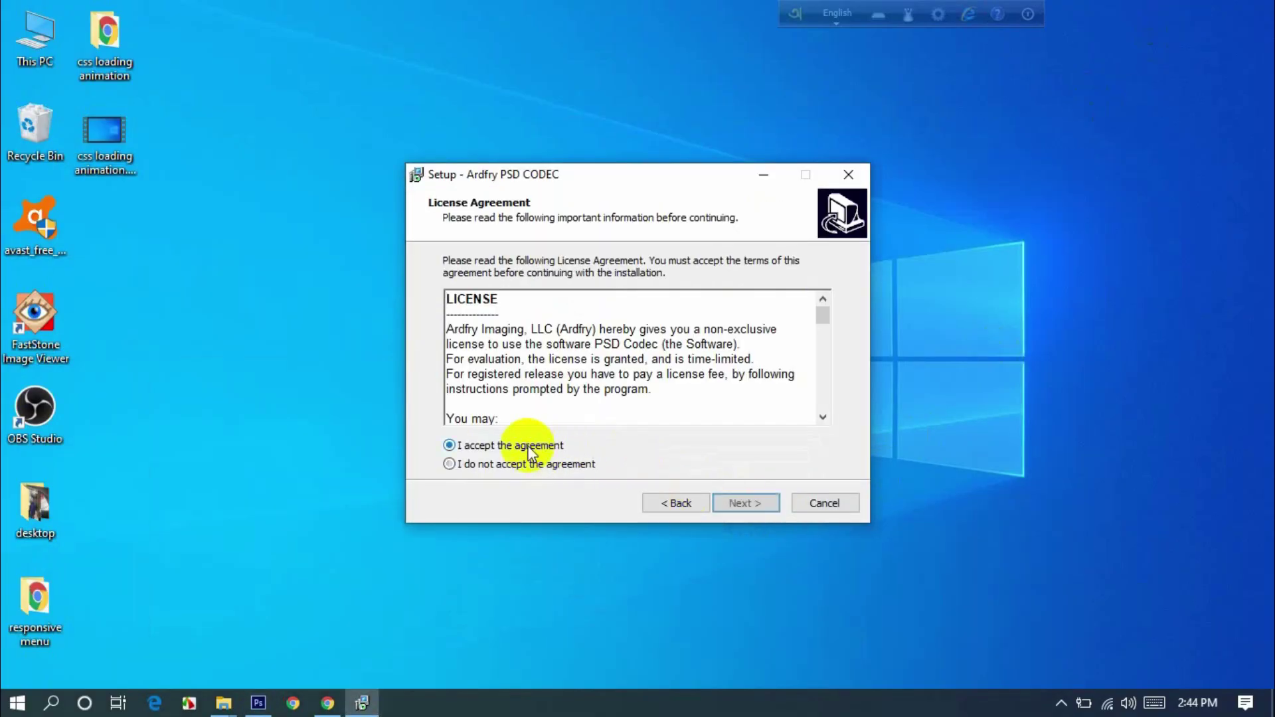
click(771, 503)
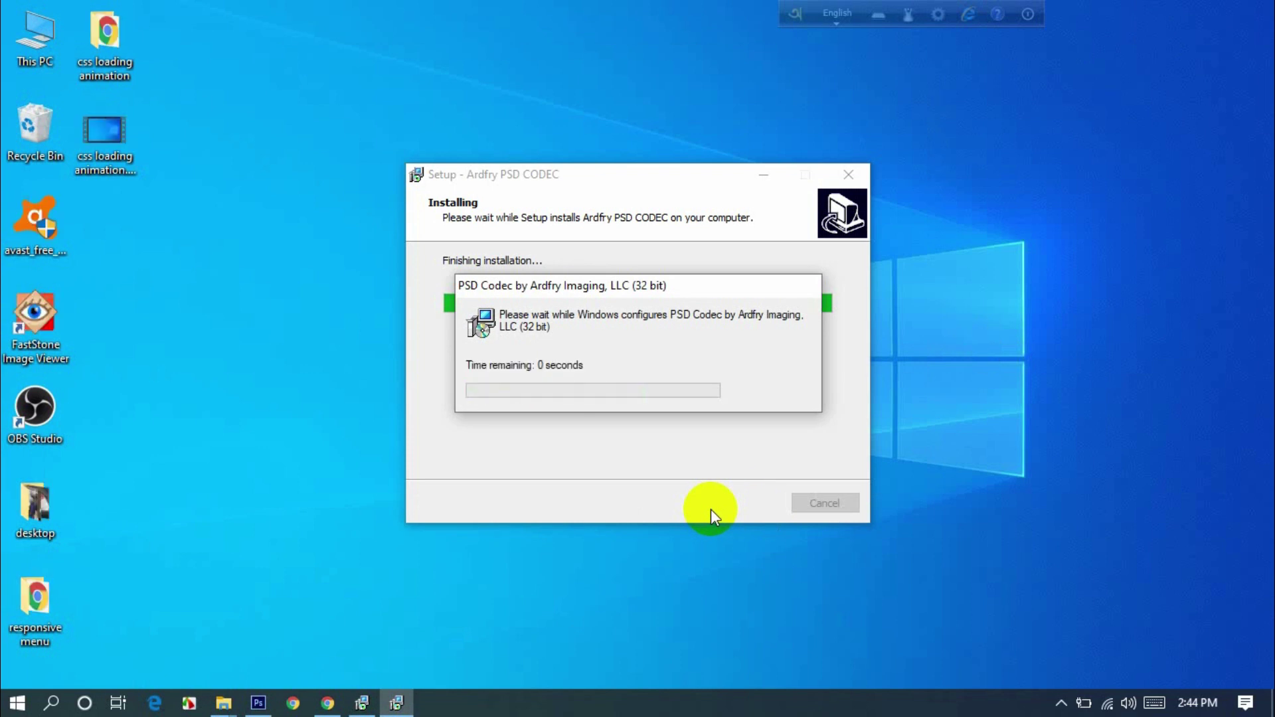
click(752, 504)
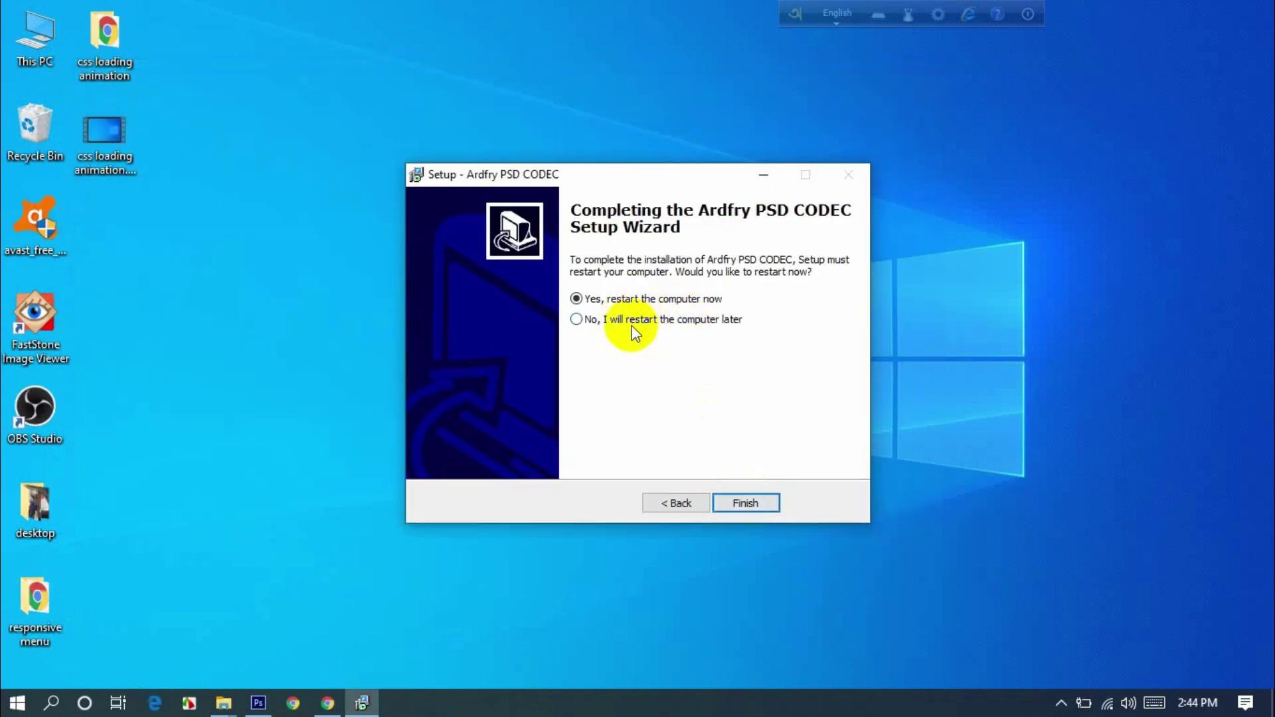
click(754, 505)
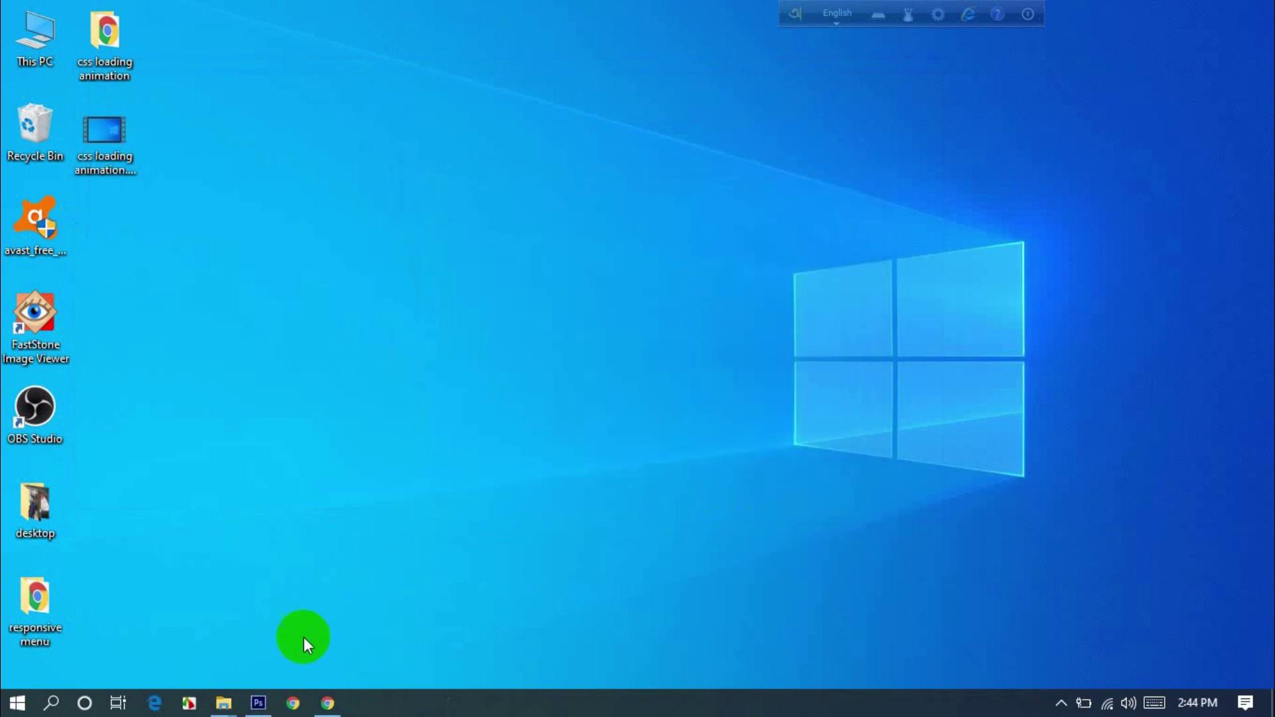
Switch to the Demo folder in File Explorer and display its files as extra large icons.
click(224, 704)
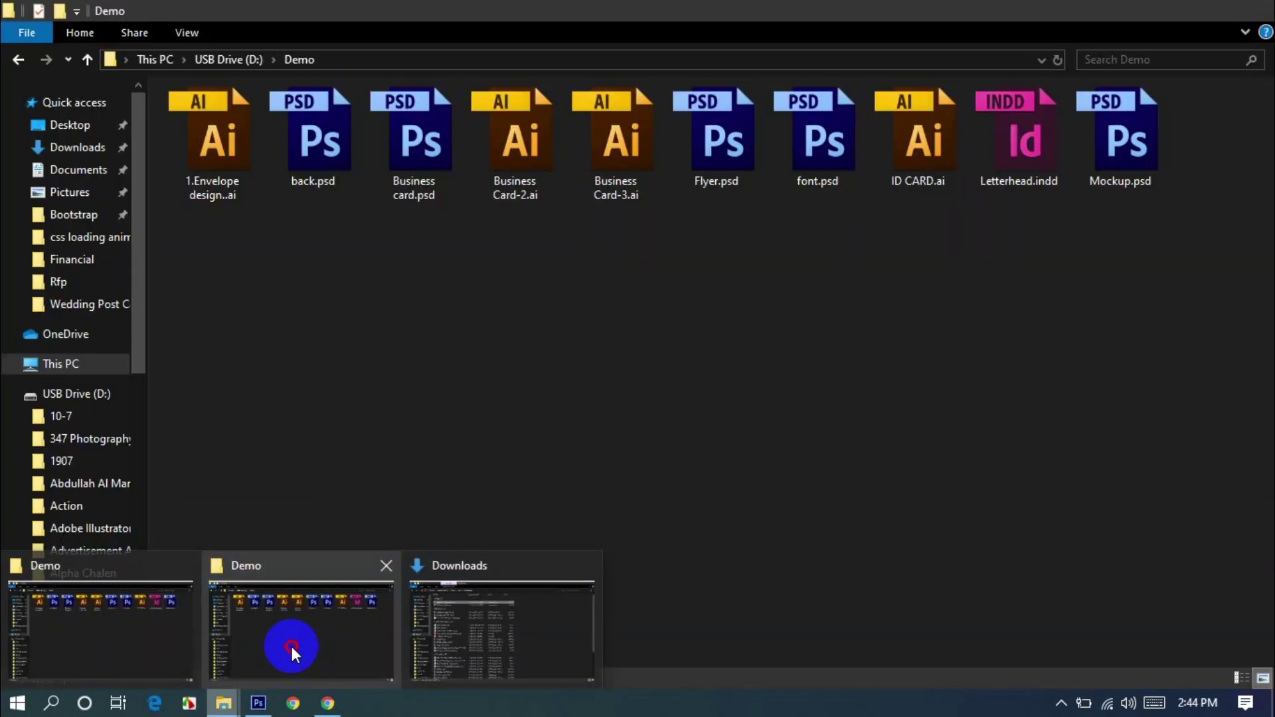
click(285, 647)
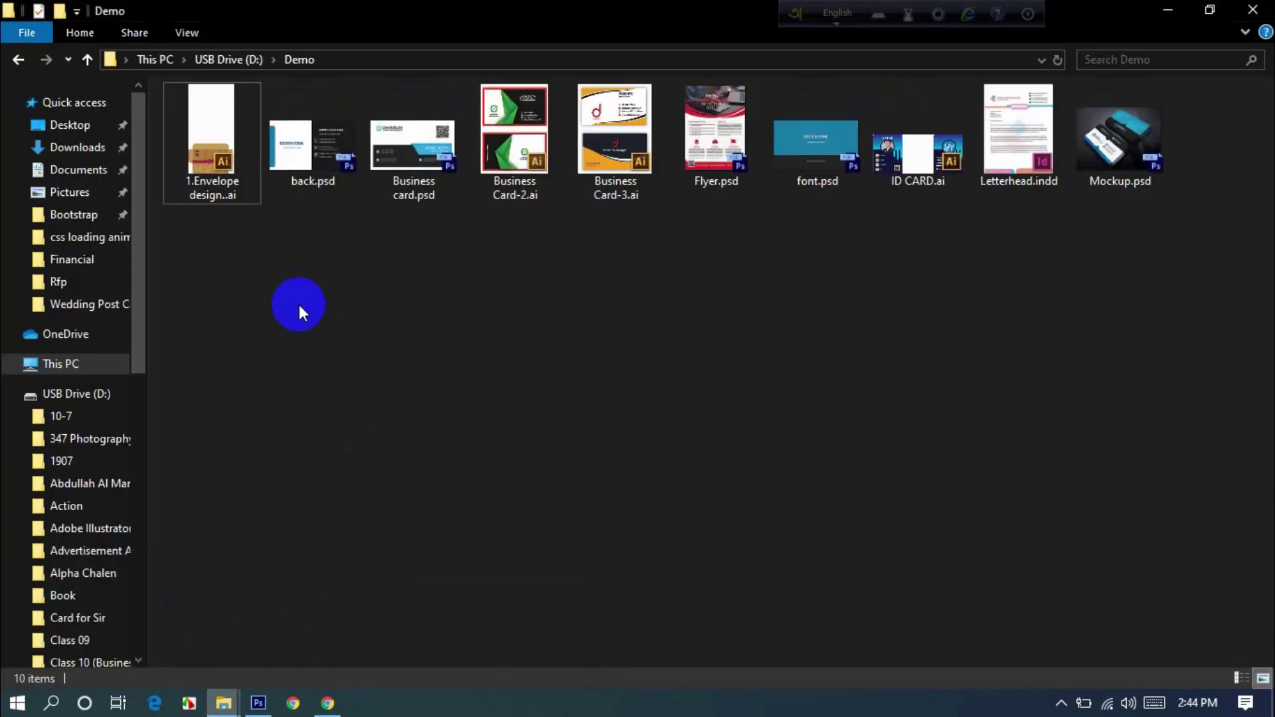
right_click(364, 353)
mouse_move(428, 329)
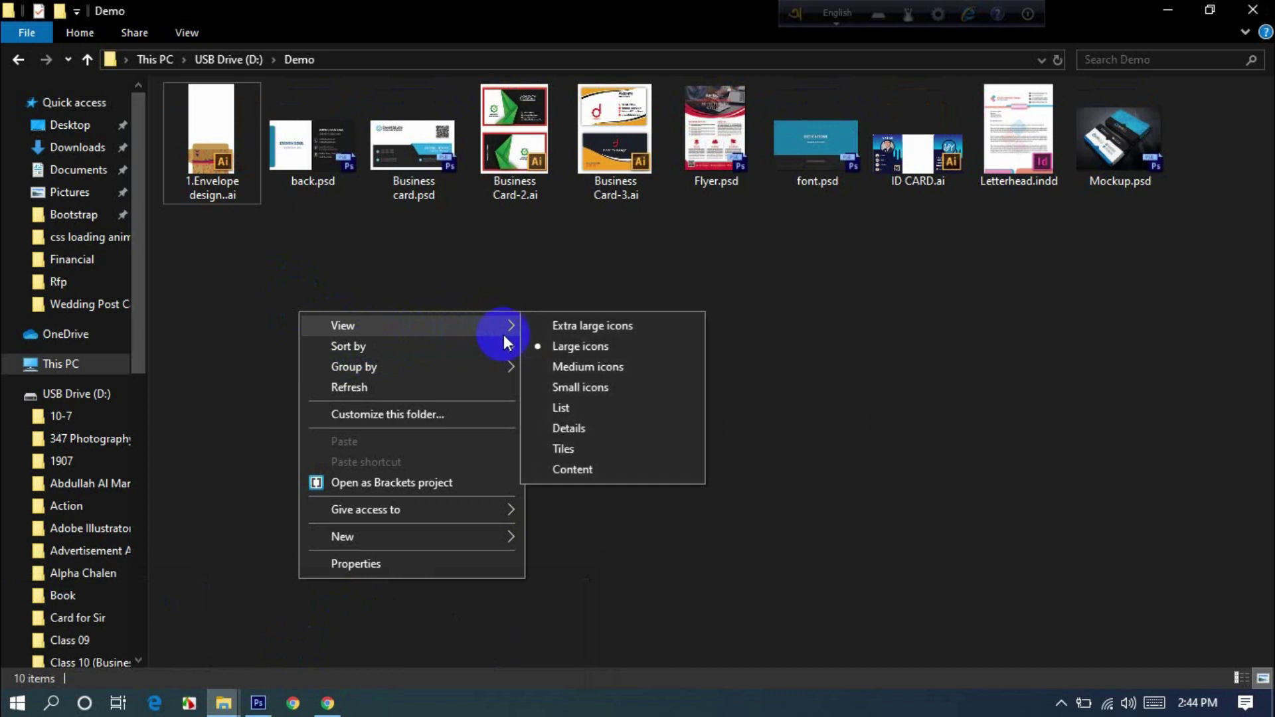
click(561, 326)
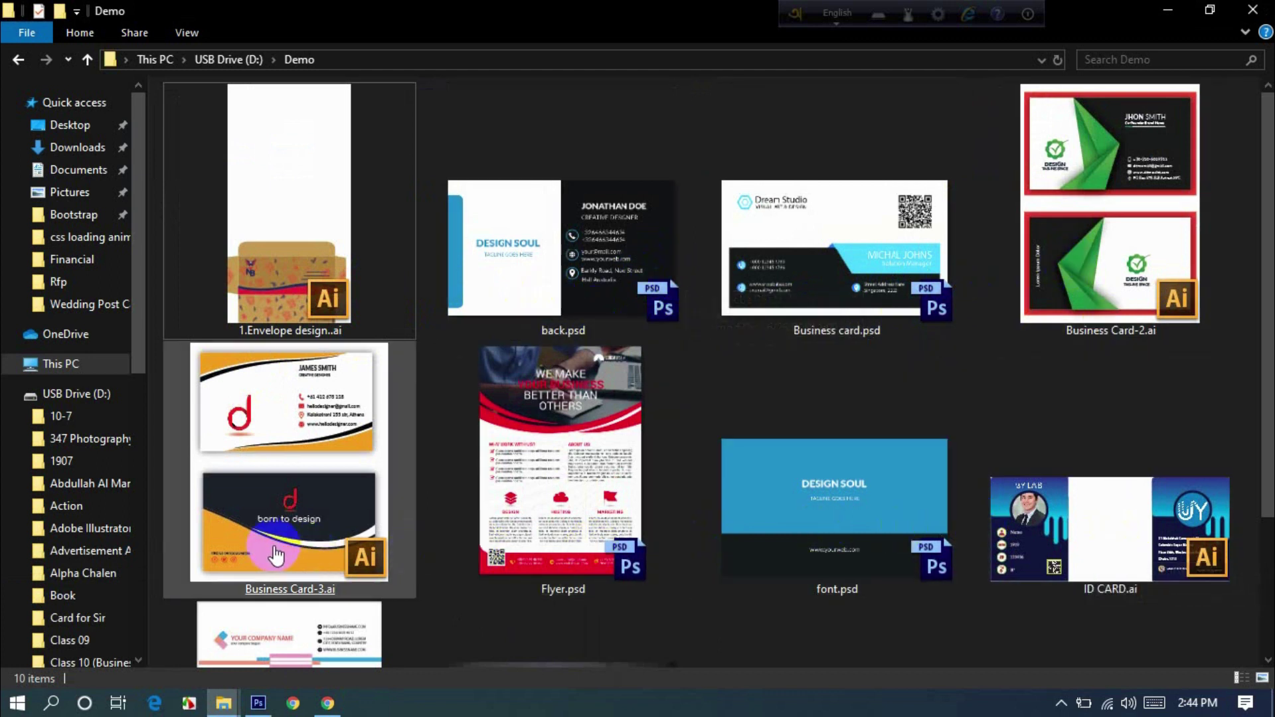
Look through the thumbnails of the Illustrator, Photoshop and InDesign files in the Demo folder.
click(280, 300)
click(621, 305)
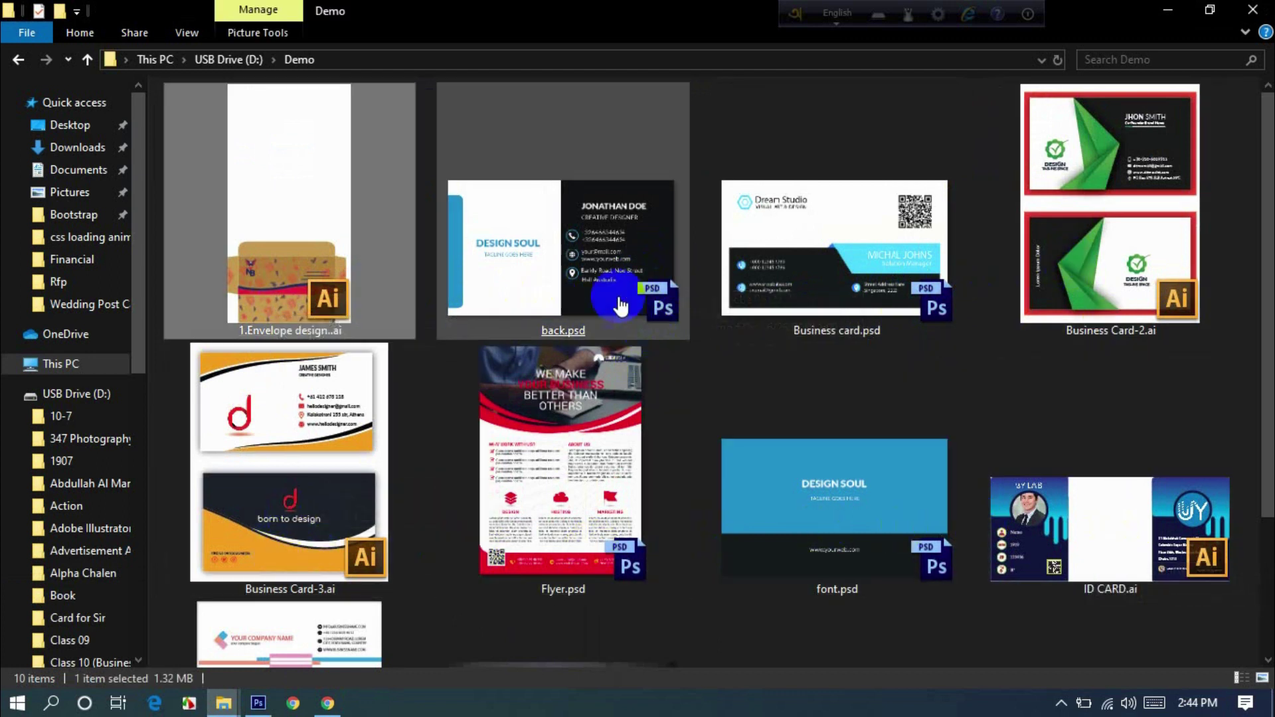
scroll(555, 458, down, 3)
click(374, 506)
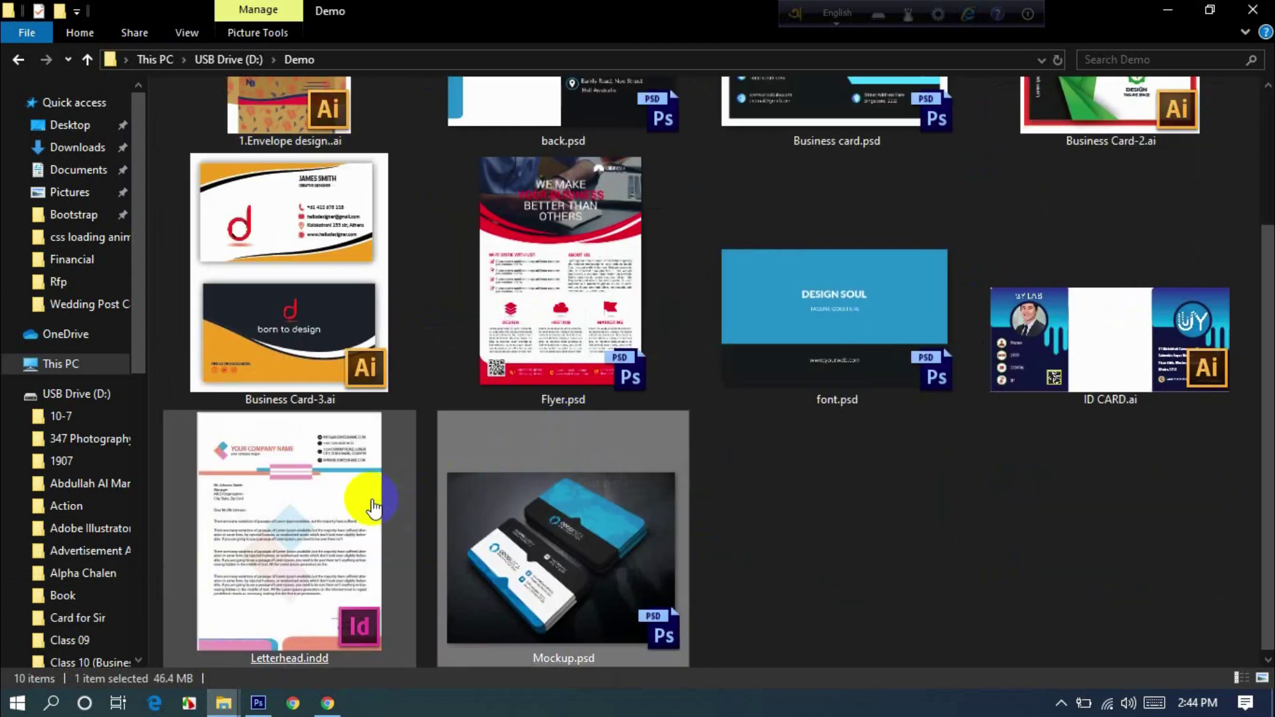
click(319, 521)
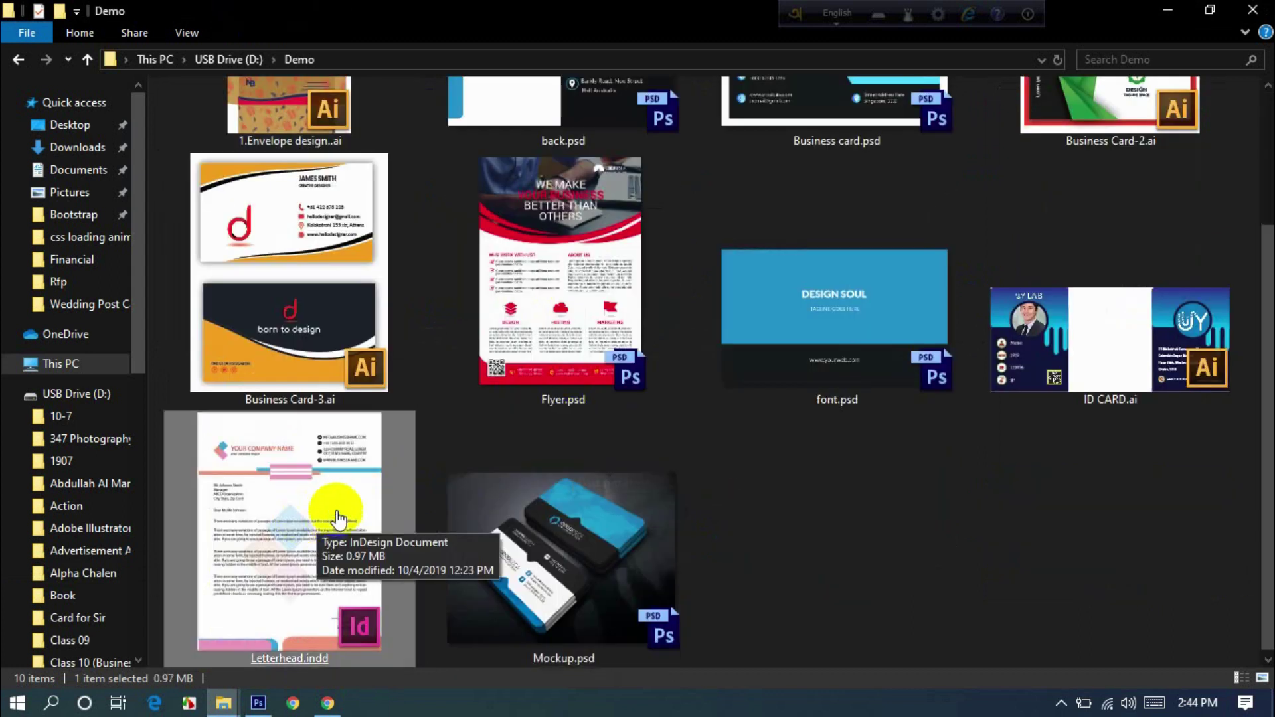
click(239, 224)
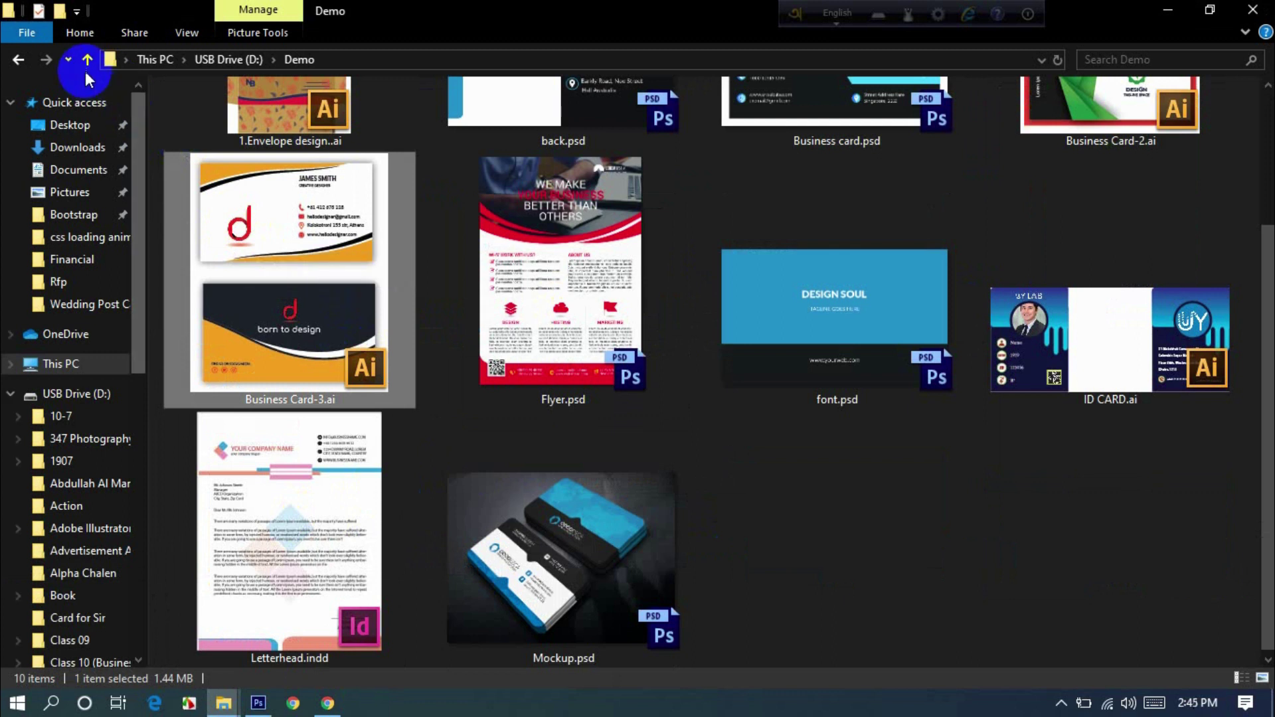
Go up to USB Drive (D:), view the image thumbnails in the Office Images folder and return to the drive.
click(87, 60)
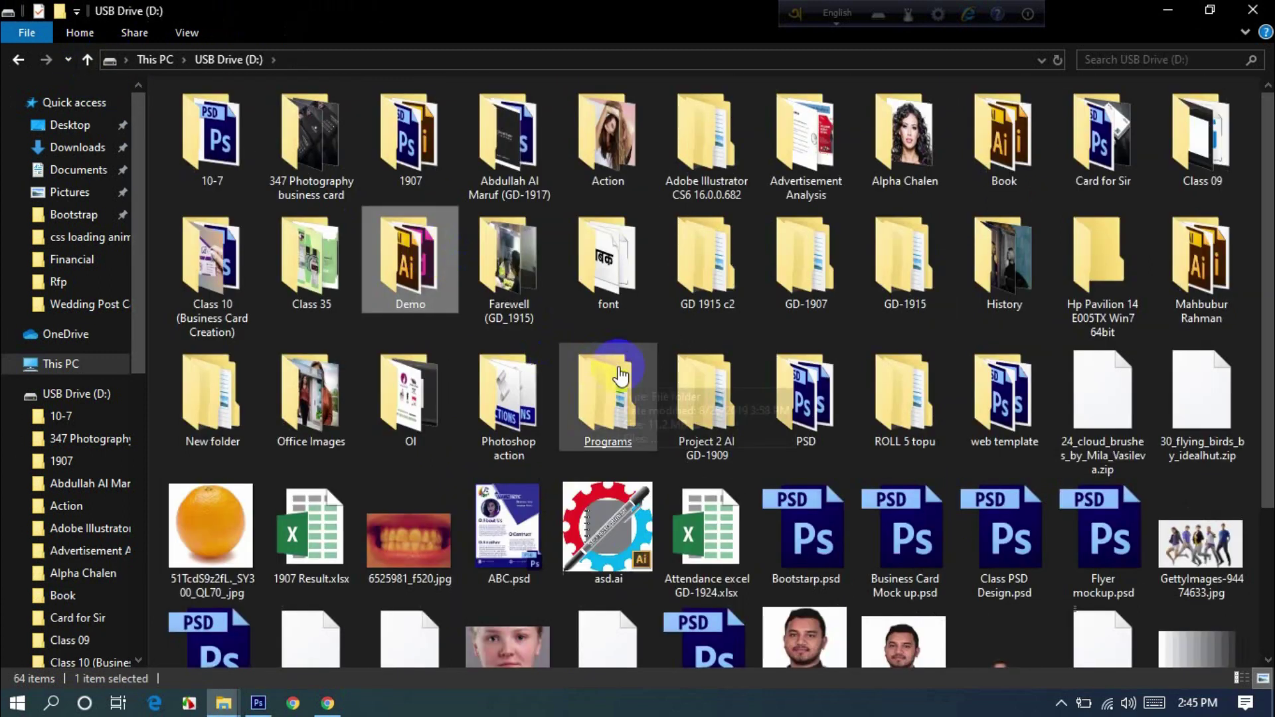
click(619, 374)
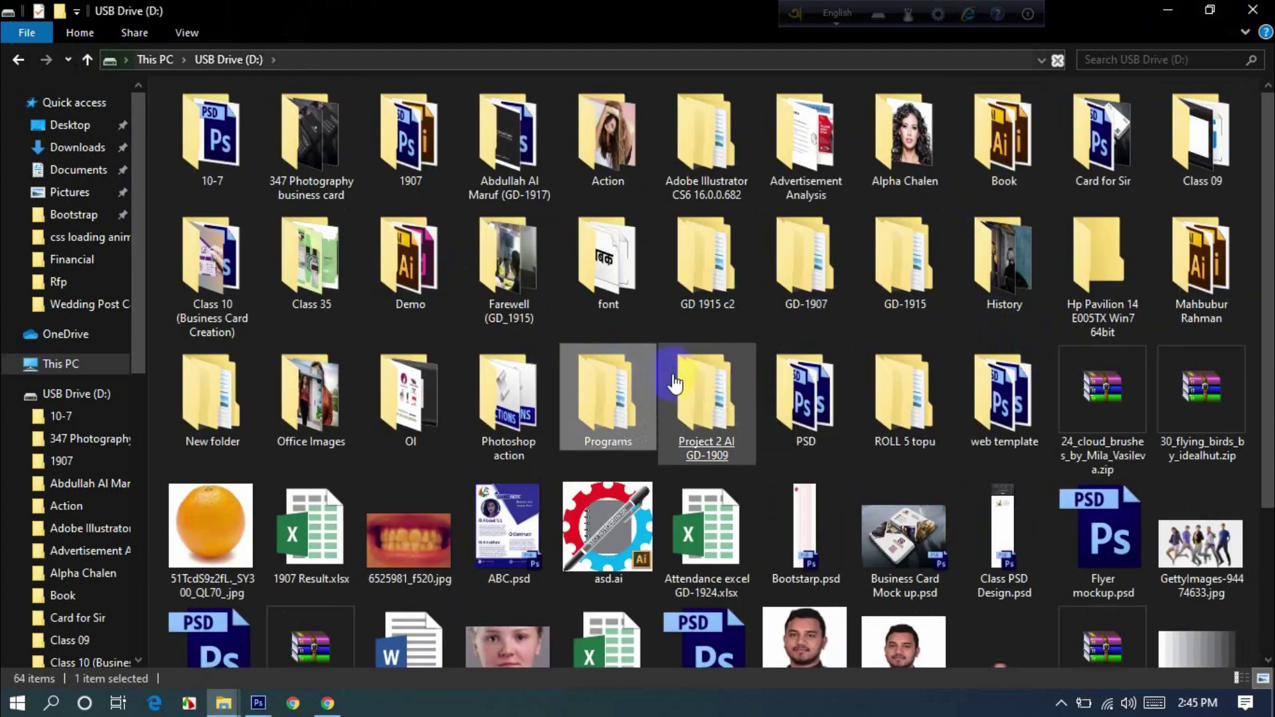
double_click(324, 417)
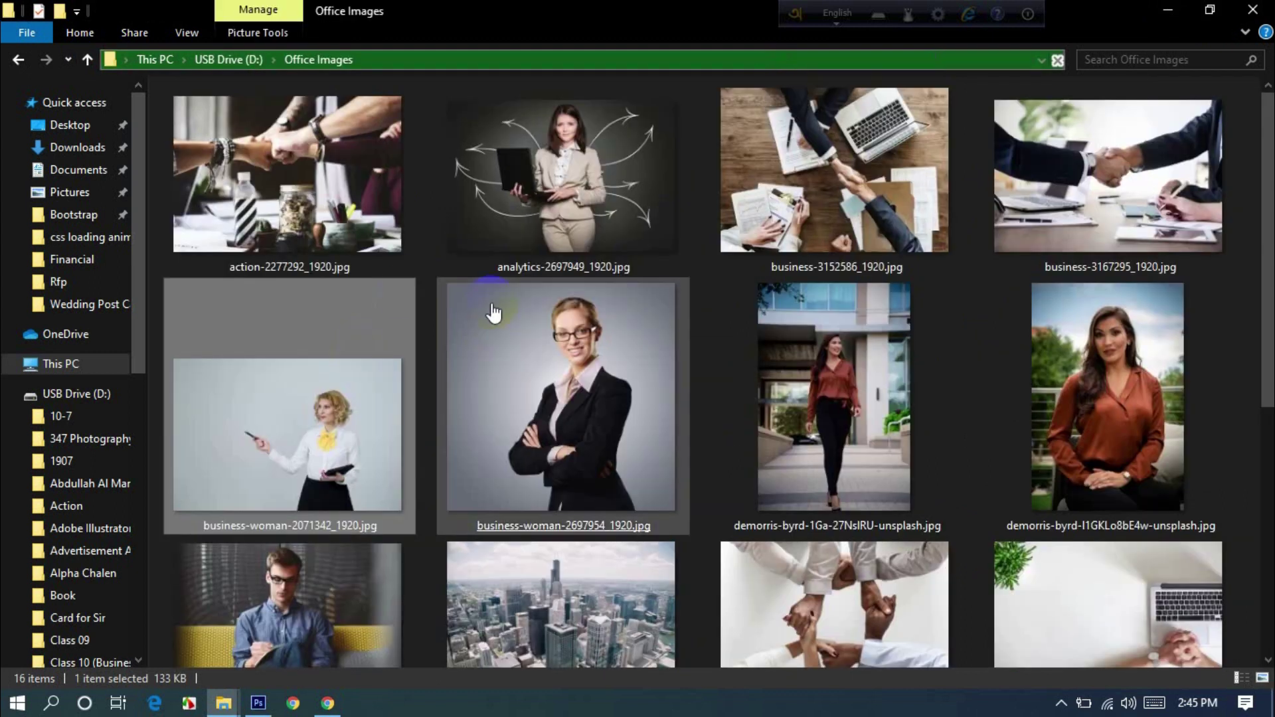
click(85, 61)
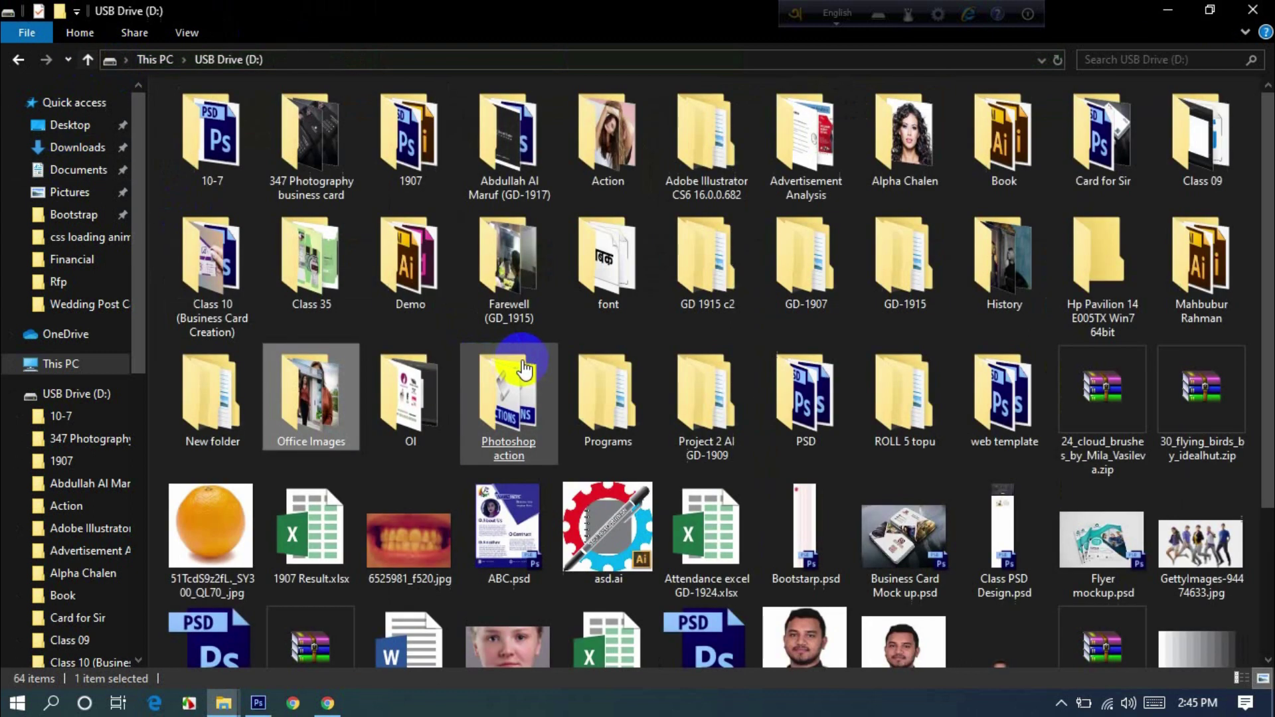
Reopen the Demo folder, switch back to it from the image viewer and check the remaining file thumbnails.
click(403, 308)
double_click(421, 294)
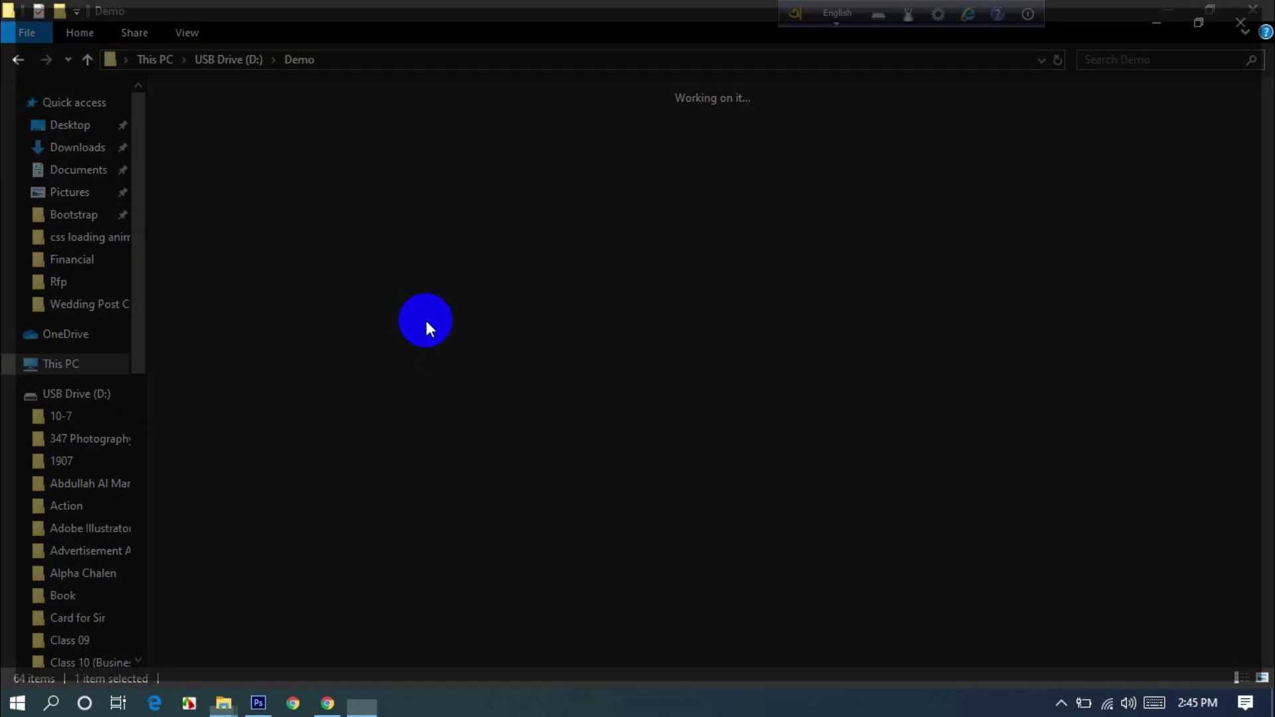
double_click(591, 413)
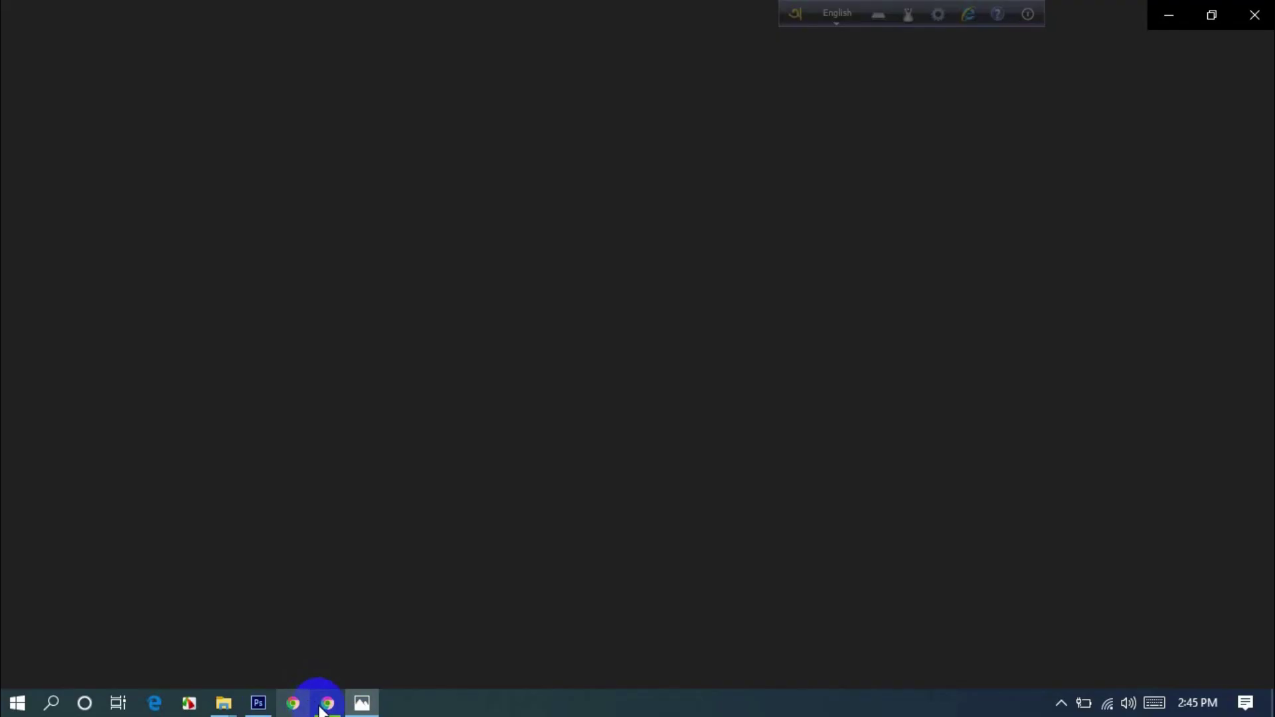
mouse_move(221, 713)
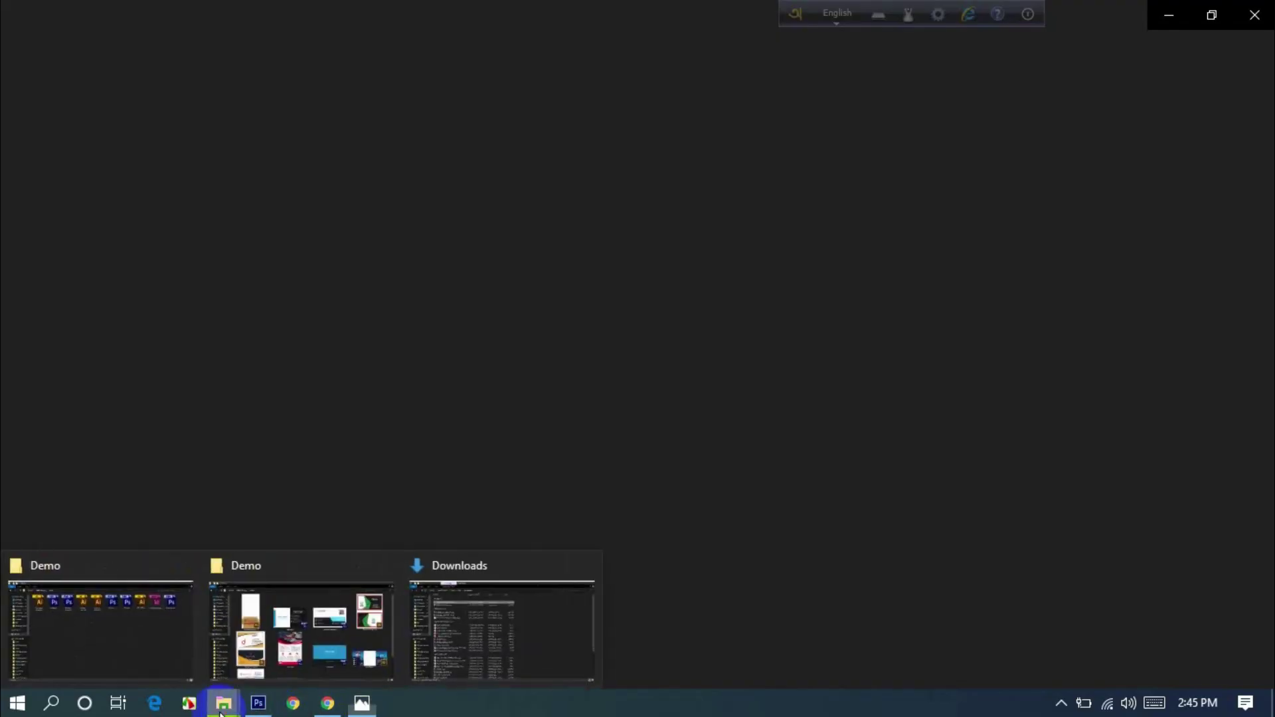
click(311, 641)
scroll(736, 401, down, 3)
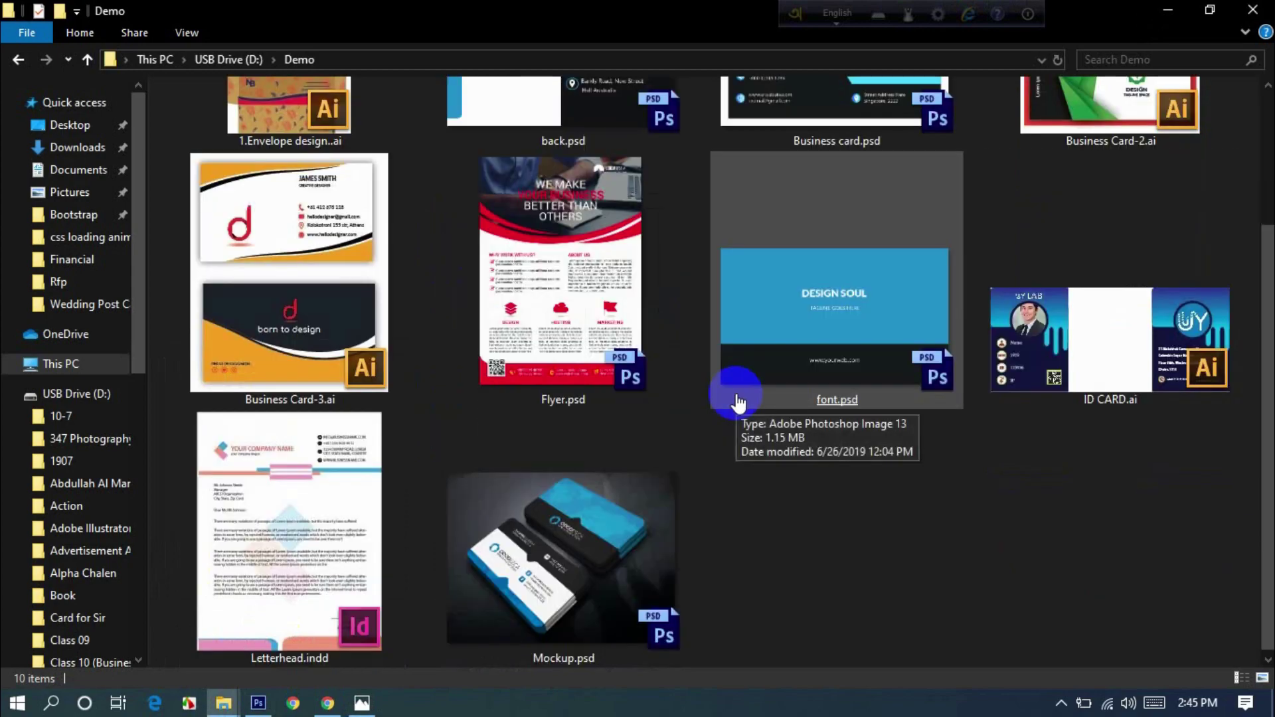